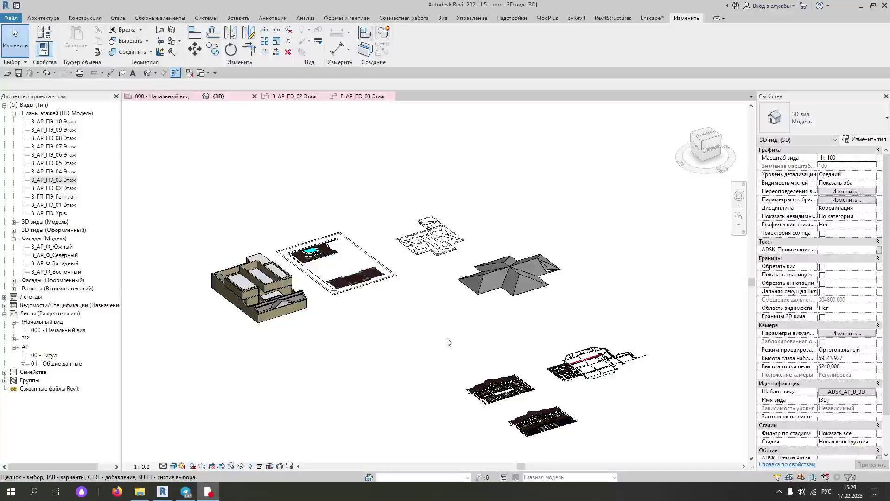
# Orbit the model and select the cross-shaped hip roof to inspect it
pyautogui.moveTo(449, 343)
pyautogui.keyDown('shift'); pyautogui.mouseDown(button='middle')
pyautogui.moveTo(421, 361)
pyautogui.moveTo(374, 350)
pyautogui.moveTo(449, 334)
pyautogui.mouseUp(button='middle'); pyautogui.keyUp('shift')
pyautogui.scroll(2, 476, 282)
pyautogui.keyDown('shift'); pyautogui.moveTo(476, 283); pyautogui.dragTo(494, 268, button='middle'); pyautogui.keyUp('shift')
pyautogui.scroll(4, 494, 268)
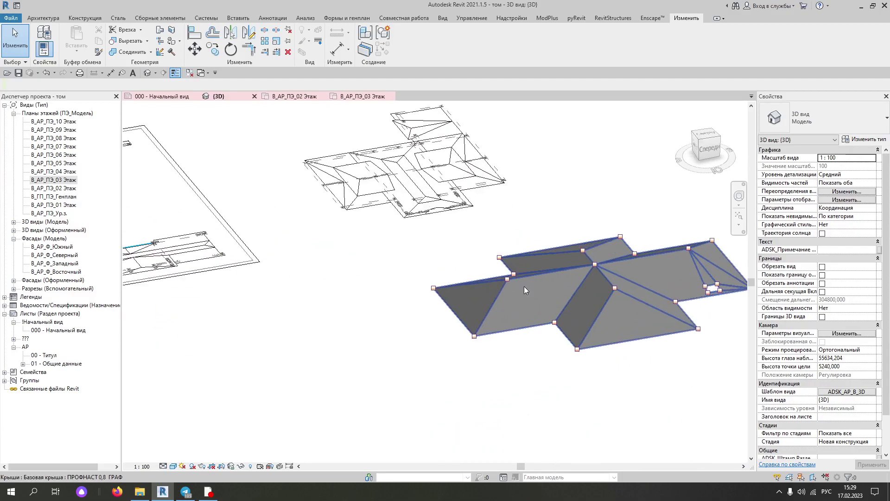
pyautogui.scroll(-1, 524, 286)
pyautogui.click(478, 276)
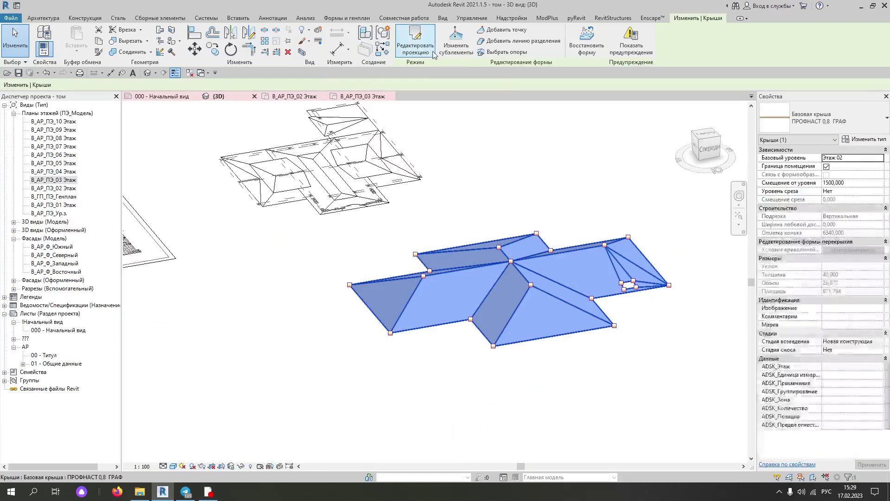
pyautogui.click(463, 56)
pyautogui.moveTo(492, 283)
pyautogui.keyDown('shift'); pyautogui.mouseDown(button='middle')
pyautogui.moveTo(525, 363)
pyautogui.moveTo(605, 347)
pyautogui.mouseUp(button='middle'); pyautogui.keyUp('shift')
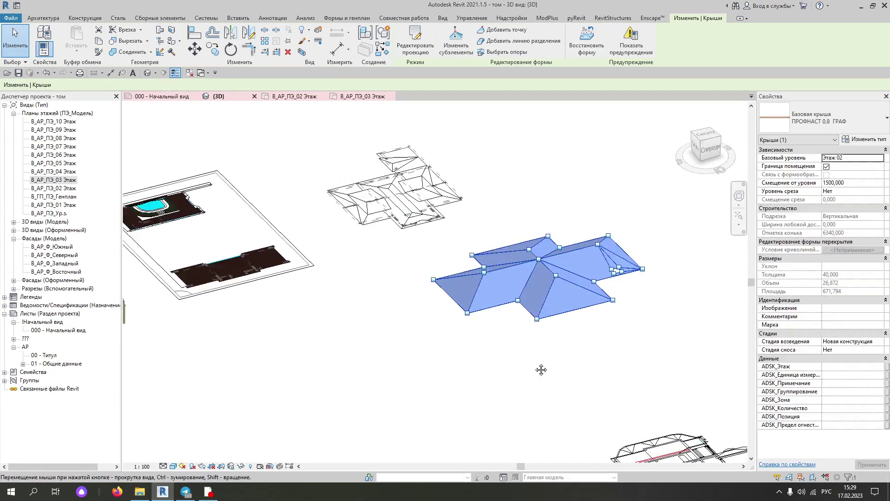
pyautogui.moveTo(480, 363)
pyautogui.keyDown('shift'); pyautogui.mouseDown(button='middle')
pyautogui.moveTo(541, 348)
pyautogui.moveTo(340, 346)
pyautogui.mouseUp(button='middle'); pyautogui.keyUp('shift')
# Open the small hip roof's footprint sketch, review the boundary, and finish it unchanged
pyautogui.scroll(3, 207, 291)
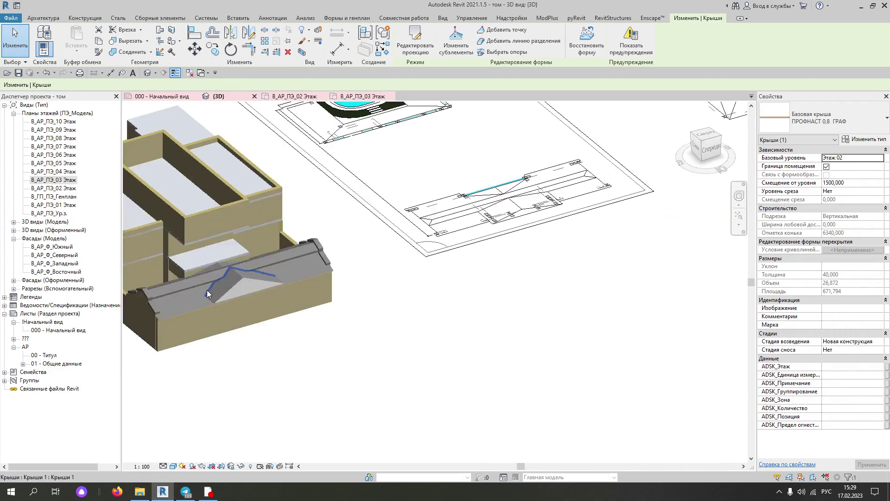
pyautogui.scroll(3, 213, 294)
pyautogui.scroll(2, 212, 297)
pyautogui.scroll(1, 271, 265)
pyautogui.click(271, 265)
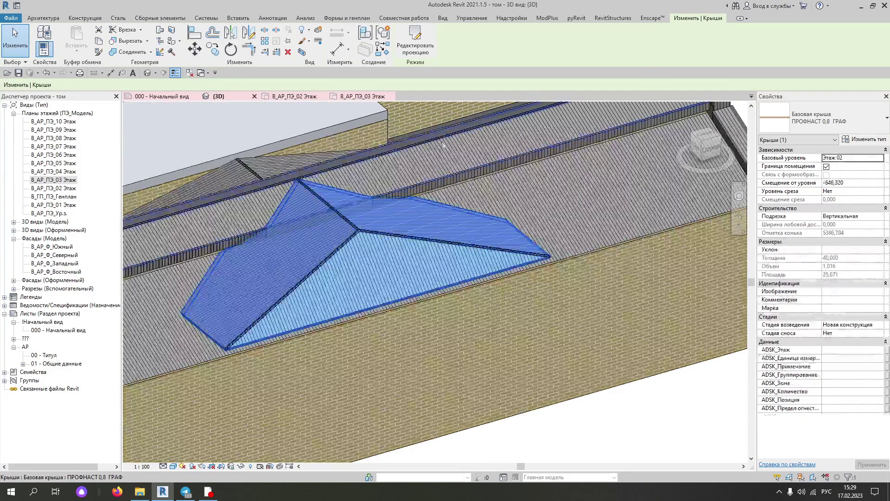
pyautogui.click(411, 50)
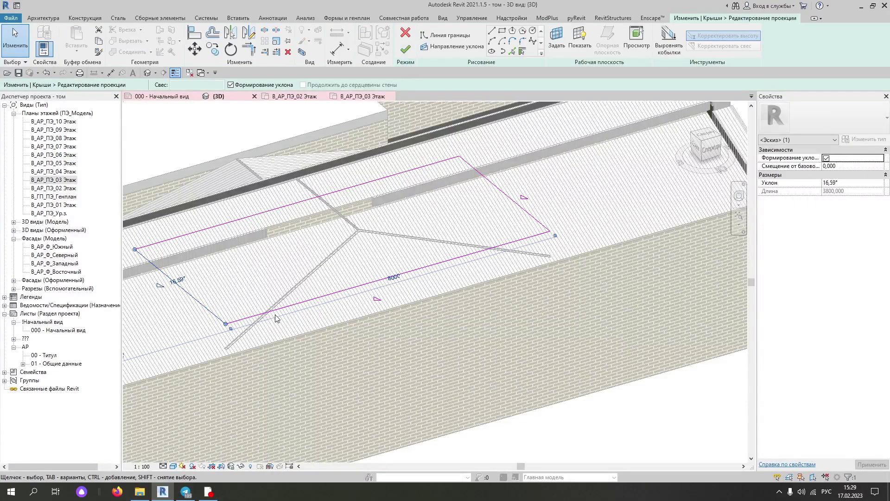
pyautogui.click(405, 51)
pyautogui.moveTo(596, 444)
pyautogui.keyDown('shift'); pyautogui.mouseDown(button='middle')
pyautogui.moveTo(686, 468)
pyautogui.moveTo(453, 328)
pyautogui.moveTo(529, 360)
pyautogui.moveTo(493, 407)
pyautogui.mouseUp(button='middle'); pyautogui.keyUp('shift')
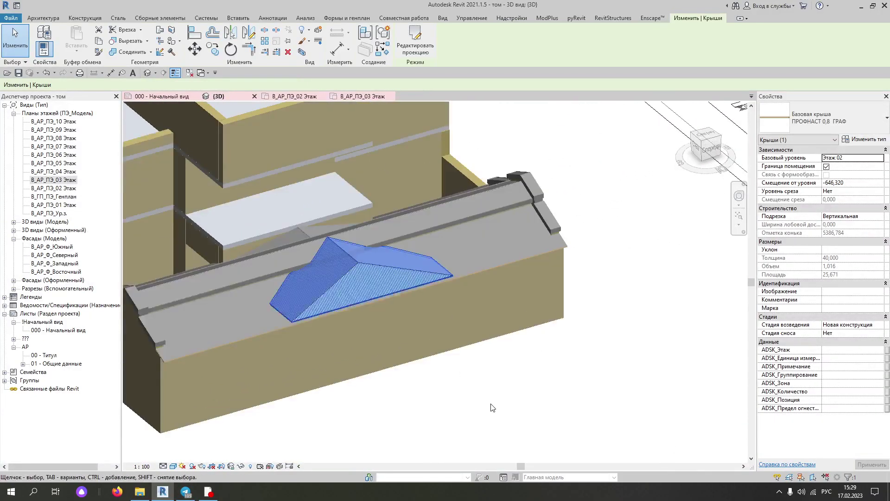
pyautogui.scroll(3, 349, 304)
pyautogui.scroll(2, 286, 275)
# Select the small roof's ADSK_конек ridge fascia and bring the yellow building into view
pyautogui.click(281, 272)
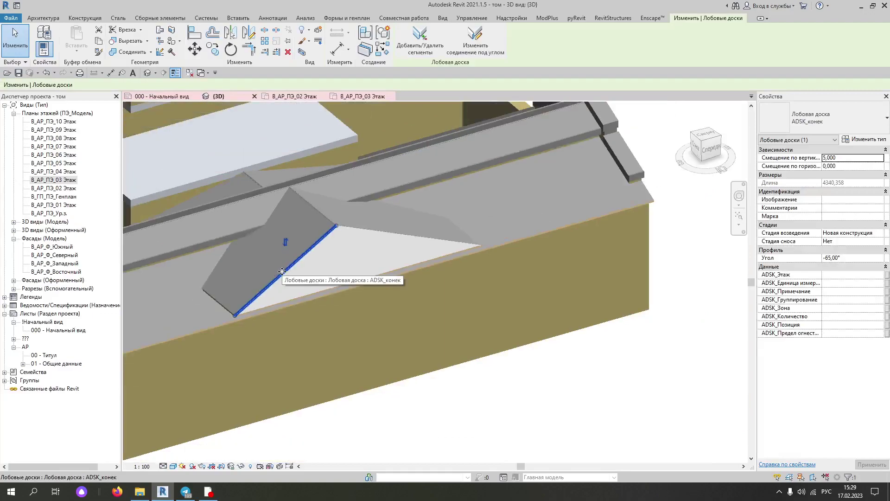
pyautogui.scroll(-5, 282, 271)
pyautogui.moveTo(453, 339); pyautogui.dragTo(176, 324, button='middle')
pyautogui.moveTo(672, 288); pyautogui.dragTo(497, 246, button='middle')
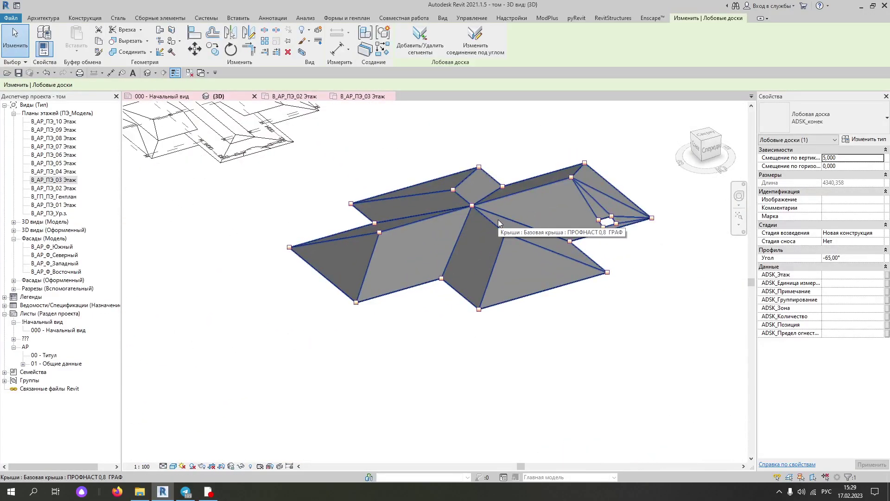
pyautogui.scroll(2, 375, 266)
pyautogui.scroll(2, 391, 260)
pyautogui.scroll(-3, 394, 245)
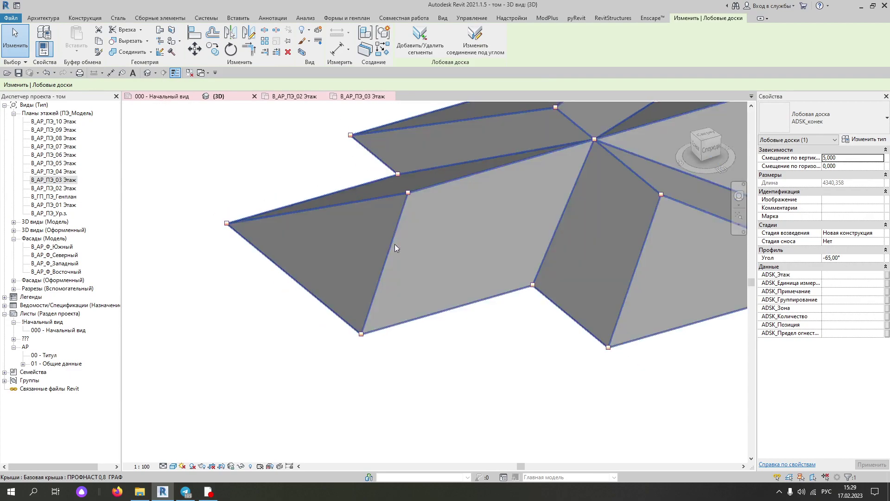
pyautogui.scroll(-2, 395, 245)
pyautogui.moveTo(328, 303); pyautogui.dragTo(479, 278, button='middle')
pyautogui.scroll(-2, 516, 267)
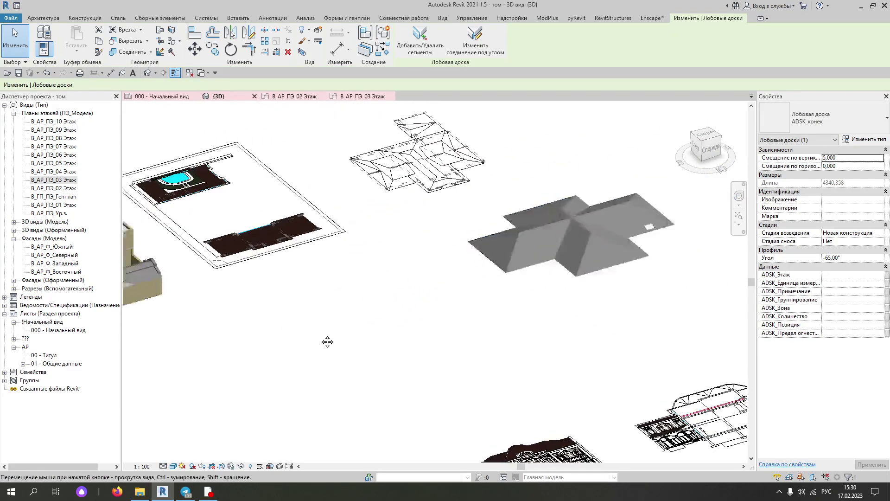
pyautogui.moveTo(328, 342); pyautogui.dragTo(301, 287, button='middle')
# Centre the hip roof and start Add/Remove Segments on the ADSK_конек ridge fascia
pyautogui.scroll(2, 302, 287)
pyautogui.scroll(2, 352, 270)
pyautogui.scroll(2, 371, 280)
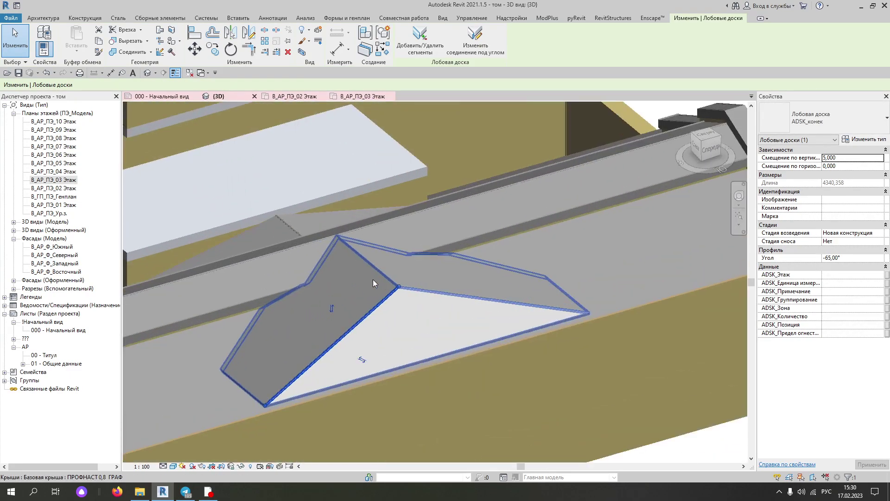
pyautogui.scroll(-1, 366, 280)
pyautogui.scroll(1, 354, 297)
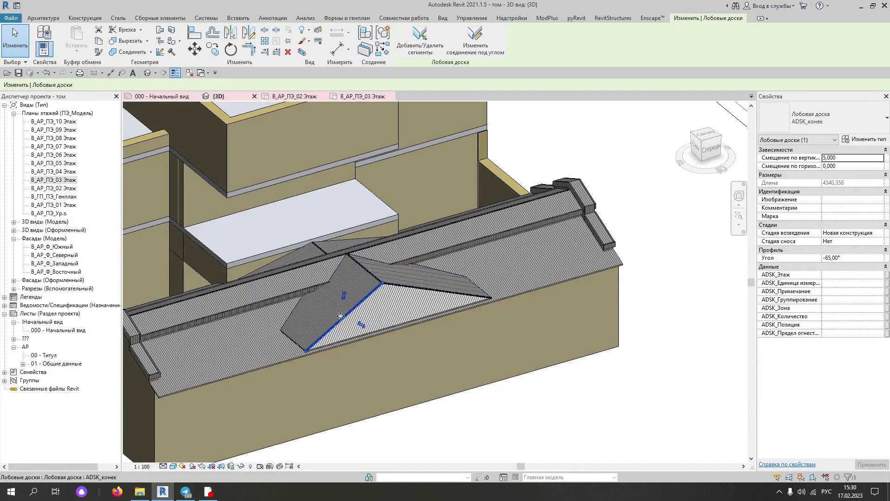
pyautogui.scroll(-3, 517, 334)
pyautogui.scroll(-2, 501, 324)
pyautogui.scroll(3, 533, 324)
pyautogui.moveTo(533, 324); pyautogui.dragTo(352, 341, button='middle')
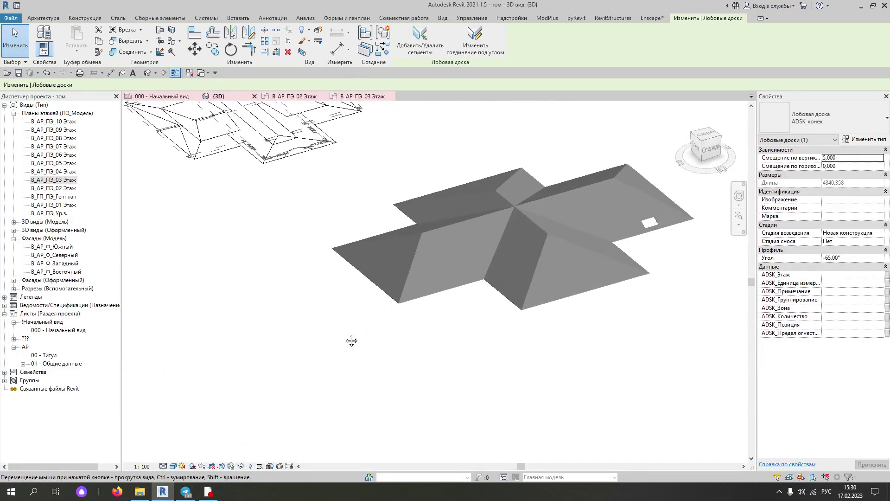
pyautogui.scroll(2, 374, 276)
pyautogui.scroll(-3, 380, 149)
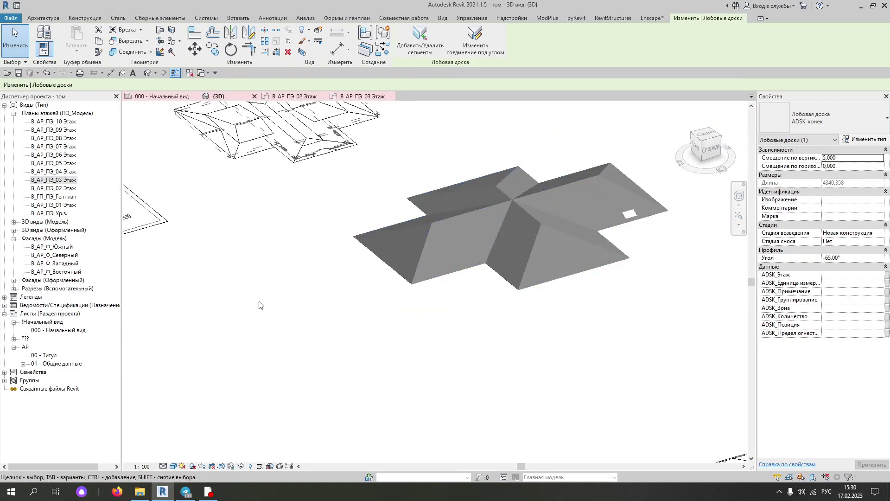
pyautogui.scroll(-2, 278, 338)
pyautogui.scroll(-2, 427, 318)
pyautogui.click(427, 318)
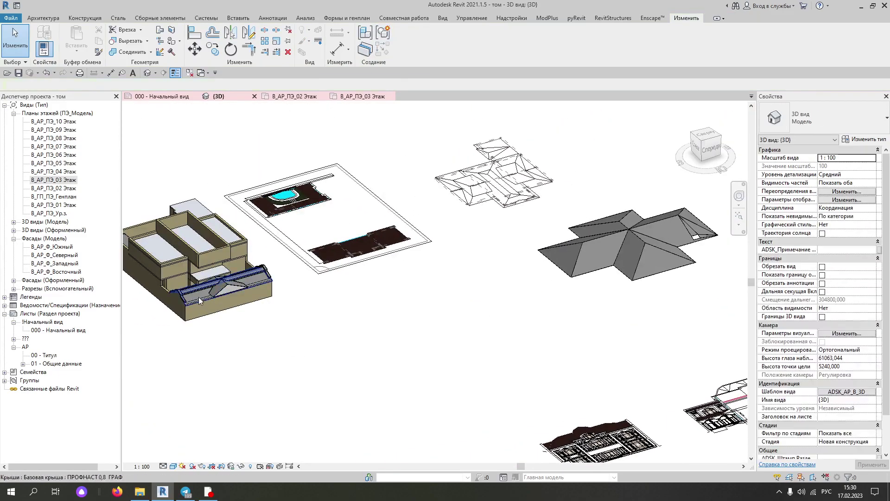
pyautogui.scroll(4, 258, 263)
pyautogui.doubleClick(258, 263)
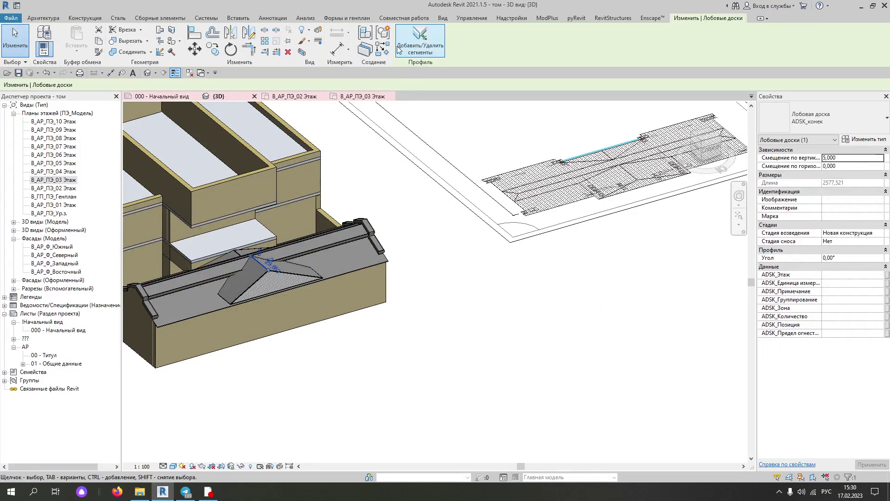
# Add an ADSK_конек fascia segment along the cross-shaped roof's front lower eave edge
pyautogui.scroll(-3, 284, 248)
pyautogui.scroll(4, 403, 164)
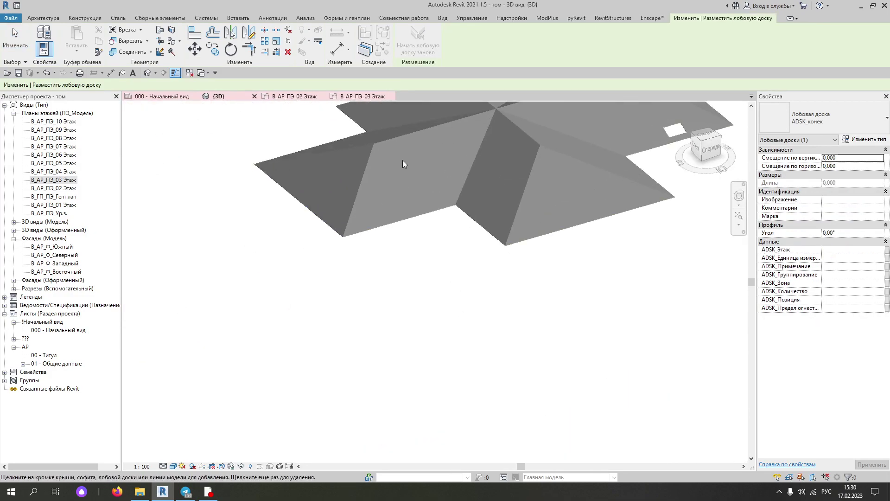
pyautogui.scroll(2, 350, 236)
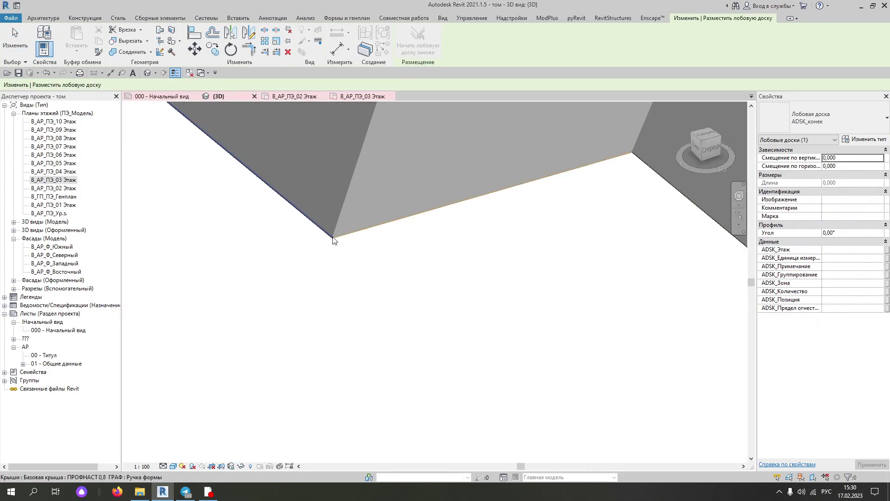
pyautogui.click(347, 236)
# Orbit around the roof to inspect the new fascia segment
pyautogui.scroll(-2, 362, 241)
pyautogui.scroll(-1, 371, 246)
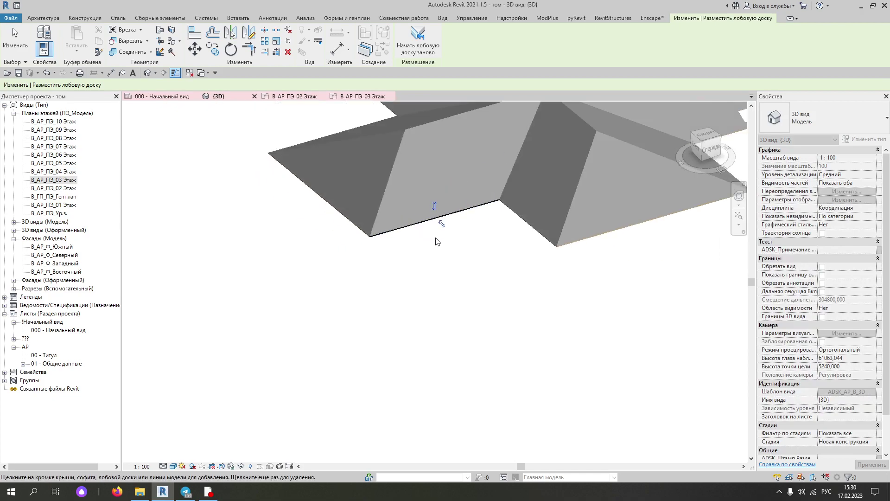
pyautogui.scroll(-2, 383, 251)
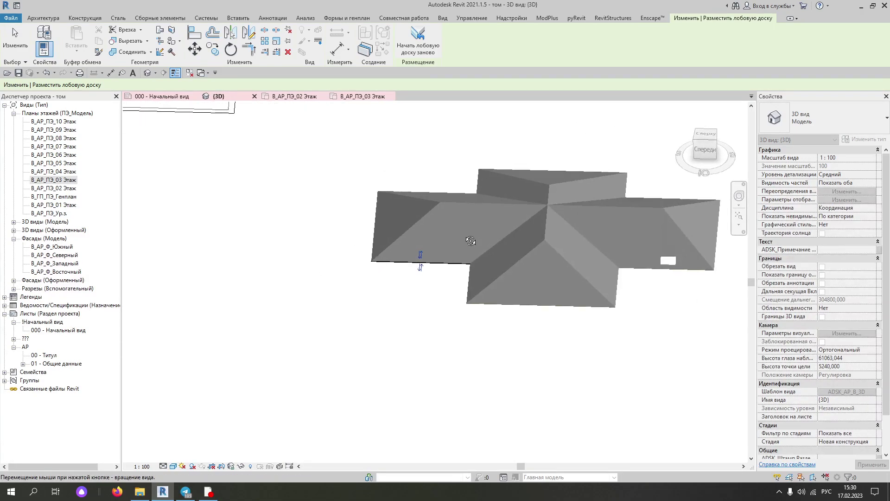
pyautogui.moveTo(399, 216)
pyautogui.keyDown('shift'); pyautogui.mouseDown(button='middle')
pyautogui.moveTo(551, 260)
pyautogui.moveTo(528, 251)
pyautogui.moveTo(197, 317)
pyautogui.moveTo(419, 354)
pyautogui.mouseUp(button='middle'); pyautogui.keyUp('shift')
pyautogui.scroll(3, 565, 273)
pyautogui.scroll(-5, 564, 276)
pyautogui.scroll(2, 458, 294)
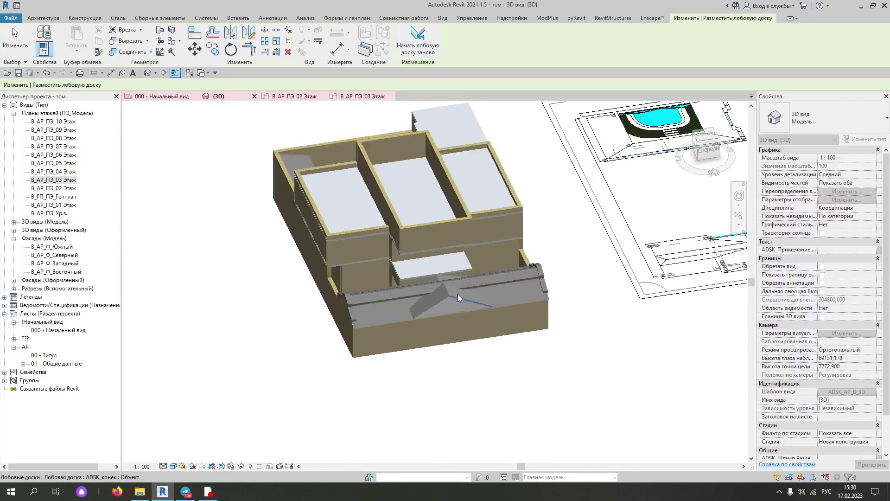
pyautogui.moveTo(636, 361)
pyautogui.mouseDown(button='middle')
pyautogui.moveTo(533, 384)
pyautogui.moveTo(543, 411)
pyautogui.moveTo(493, 382)
pyautogui.mouseUp(button='middle')
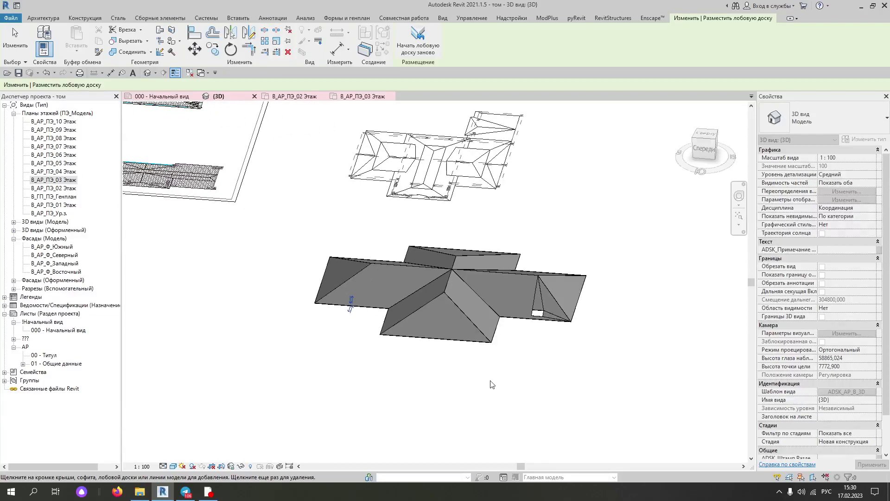
pyautogui.scroll(2, 508, 376)
# Orbit and zoom around the cross-shaped roof to view it from several angles
pyautogui.scroll(-2, 332, 218)
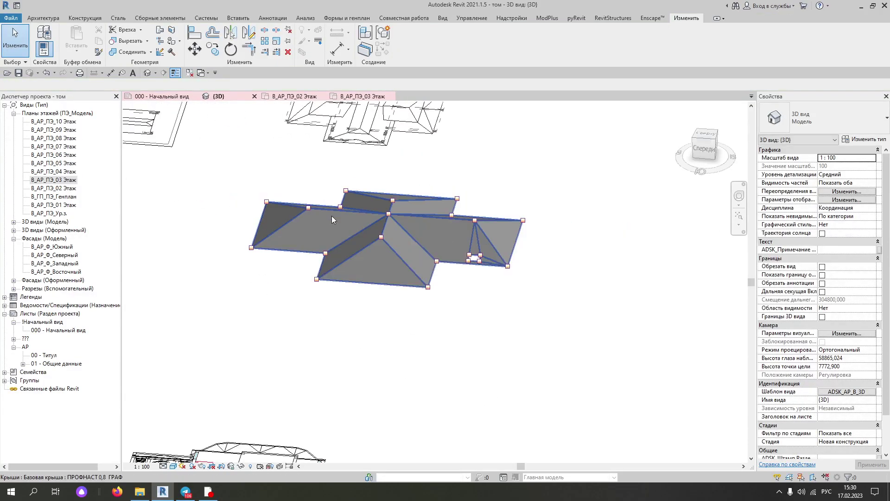
pyautogui.scroll(2, 404, 304)
pyautogui.moveTo(413, 302)
pyautogui.keyDown('shift'); pyautogui.mouseDown(button='middle')
pyautogui.moveTo(432, 288)
pyautogui.moveTo(459, 292)
pyautogui.moveTo(503, 278)
pyautogui.mouseUp(button='middle'); pyautogui.keyUp('shift')
pyautogui.scroll(-2, 464, 277)
pyautogui.scroll(2, 459, 293)
pyautogui.scroll(-2, 463, 284)
pyautogui.scroll(2, 476, 287)
pyautogui.scroll(-2, 480, 295)
pyautogui.scroll(2, 489, 308)
pyautogui.scroll(-2, 503, 279)
pyautogui.scroll(2, 271, 167)
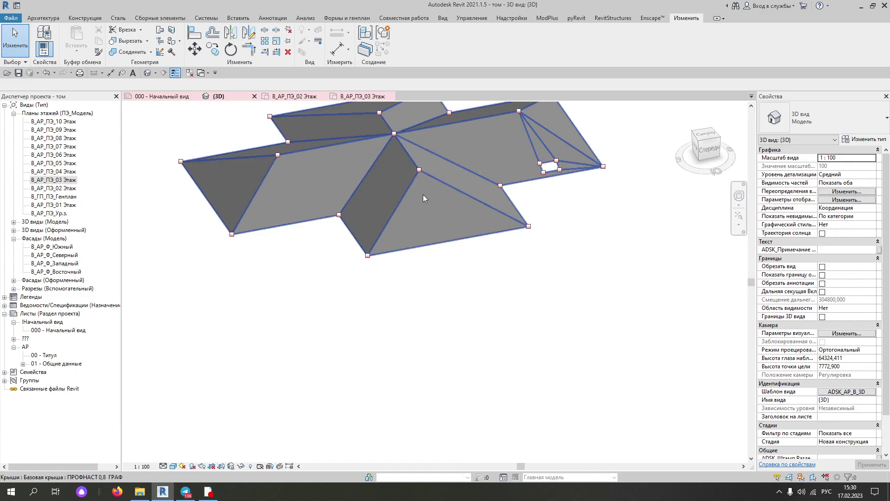
pyautogui.scroll(-2, 423, 194)
pyautogui.keyDown('shift'); pyautogui.moveTo(423, 194); pyautogui.dragTo(424, 250, button='middle'); pyautogui.keyUp('shift')
pyautogui.scroll(2, 482, 213)
pyautogui.scroll(2, 465, 274)
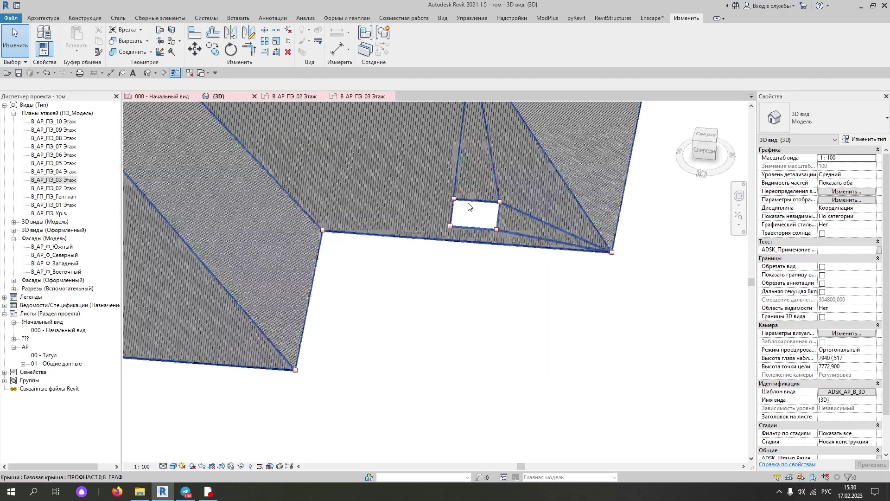
pyautogui.scroll(-2, 466, 273)
pyautogui.keyDown('shift'); pyautogui.moveTo(471, 271); pyautogui.dragTo(472, 266, button='middle'); pyautogui.keyUp('shift')
pyautogui.scroll(-2, 391, 226)
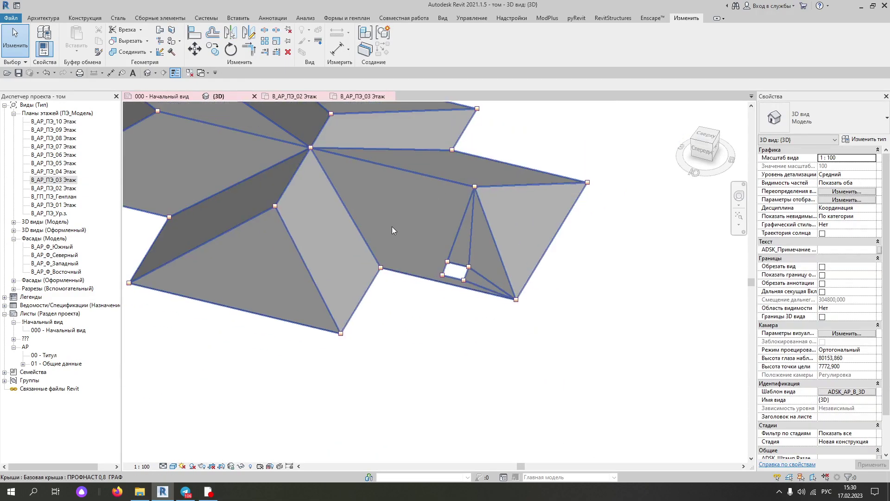
pyautogui.scroll(-1, 457, 185)
pyautogui.keyDown('shift'); pyautogui.moveTo(457, 185); pyautogui.dragTo(517, 311, button='middle'); pyautogui.keyUp('shift')
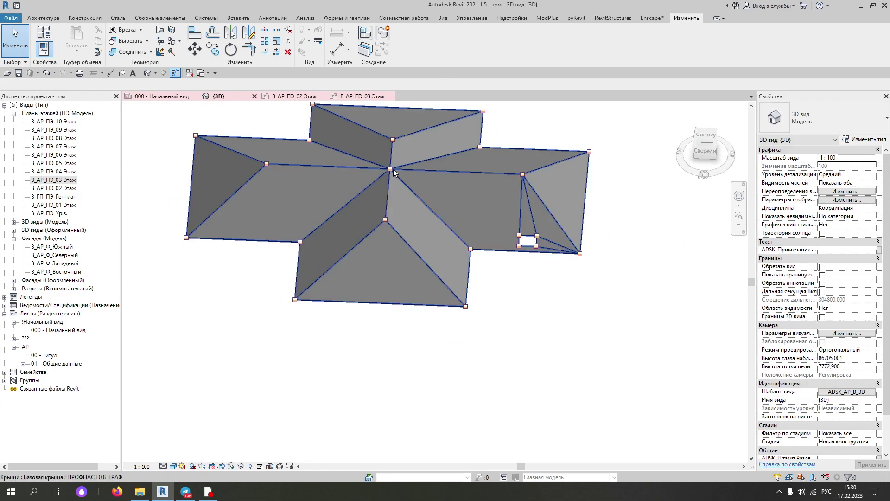
pyautogui.scroll(1, 496, 194)
pyautogui.scroll(1, 654, 156)
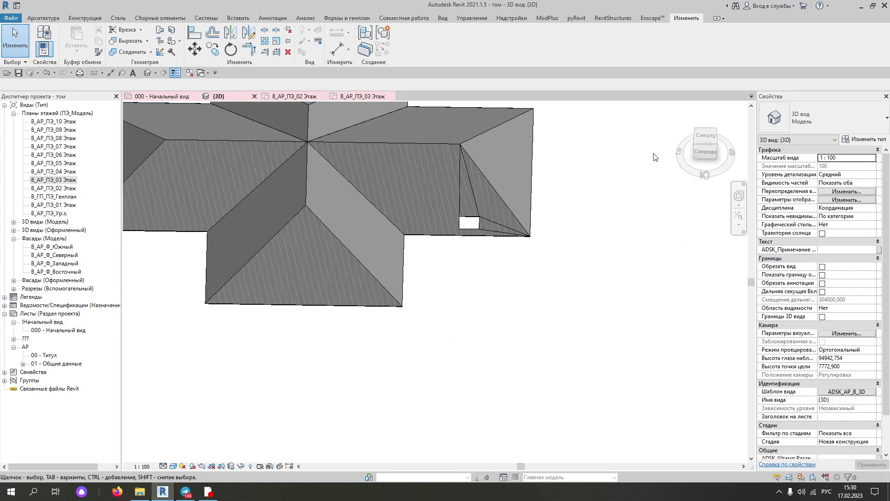
# Switch to the ViewCube top view, tilt to an isometric view, and select the roof
pyautogui.click(705, 135)
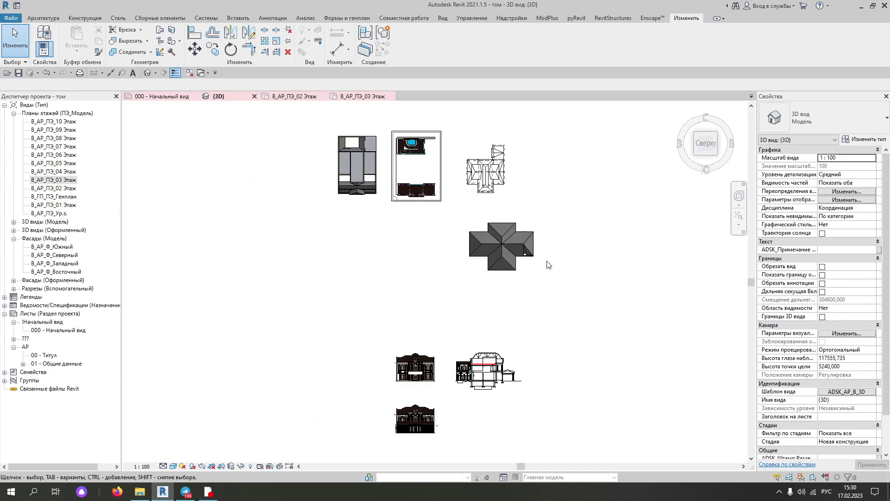
pyautogui.scroll(5, 505, 252)
pyautogui.scroll(2, 505, 252)
pyautogui.scroll(-1, 510, 259)
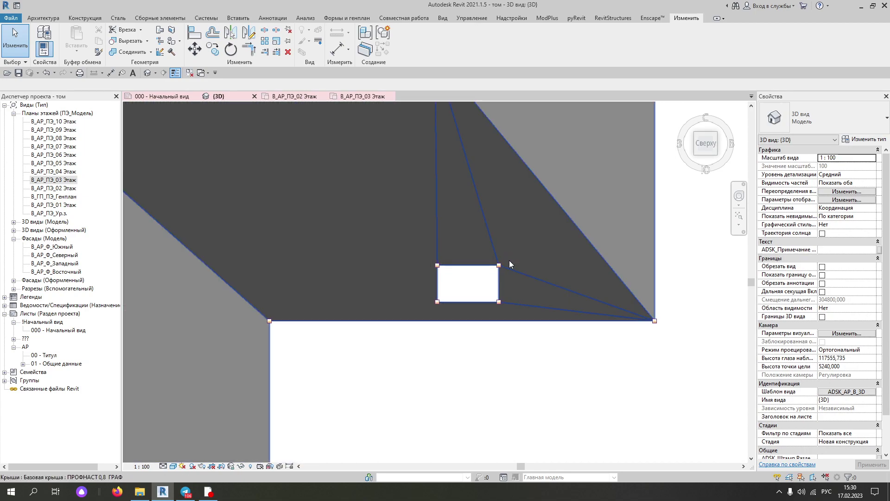
pyautogui.scroll(-2, 509, 279)
pyautogui.keyDown('shift'); pyautogui.moveTo(510, 301); pyautogui.dragTo(462, 255, button='middle'); pyautogui.keyUp('shift')
pyautogui.scroll(-2, 468, 301)
pyautogui.scroll(-2, 474, 347)
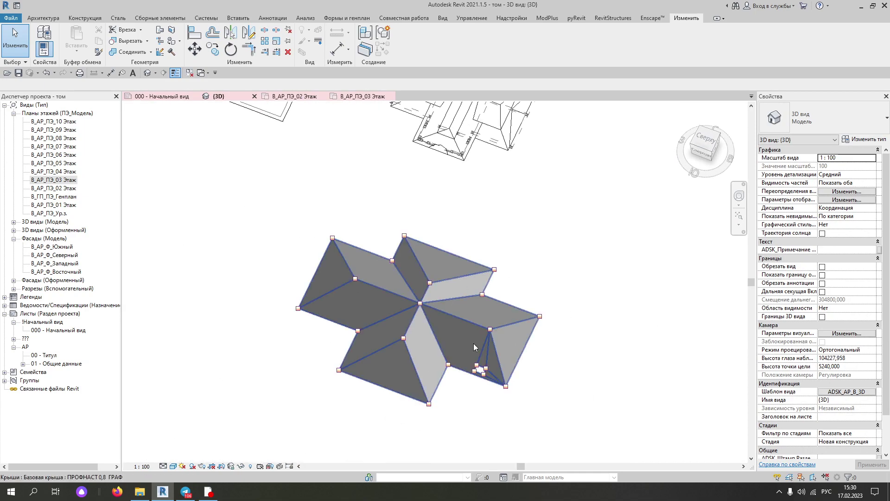
pyautogui.keyDown('shift'); pyautogui.moveTo(484, 396); pyautogui.dragTo(507, 397, button='middle'); pyautogui.keyUp('shift')
pyautogui.scroll(3, 482, 320)
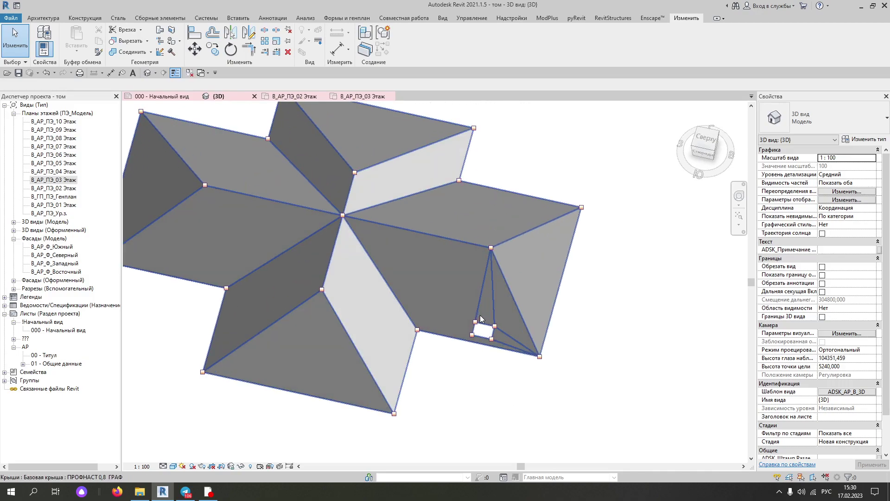
pyautogui.click(483, 320)
# Delete the small opening's four sketch lines from the roof footprint and finish the edit
pyautogui.click(416, 51)
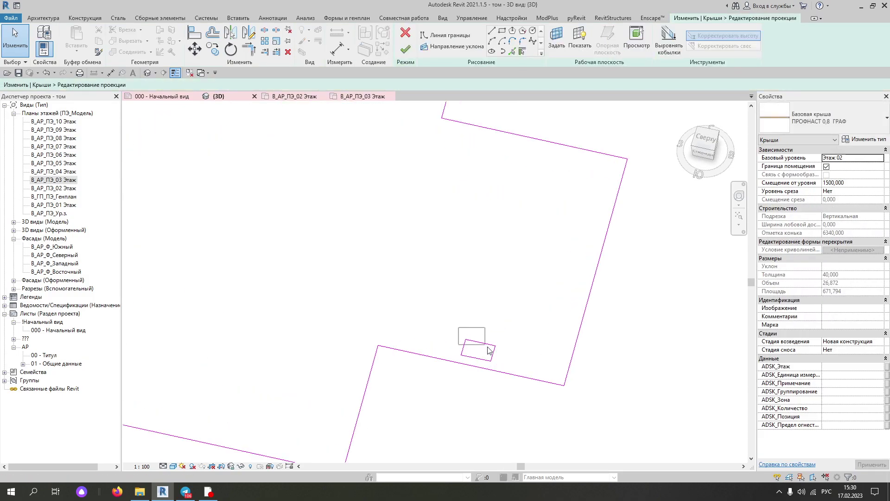
pyautogui.moveTo(518, 368); pyautogui.dragTo(529, 364)
pyautogui.press('Delete')
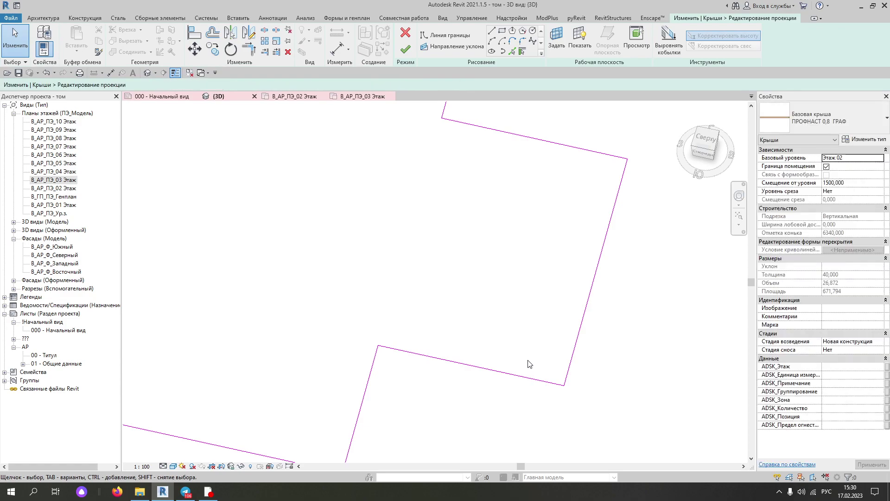
pyautogui.click(403, 53)
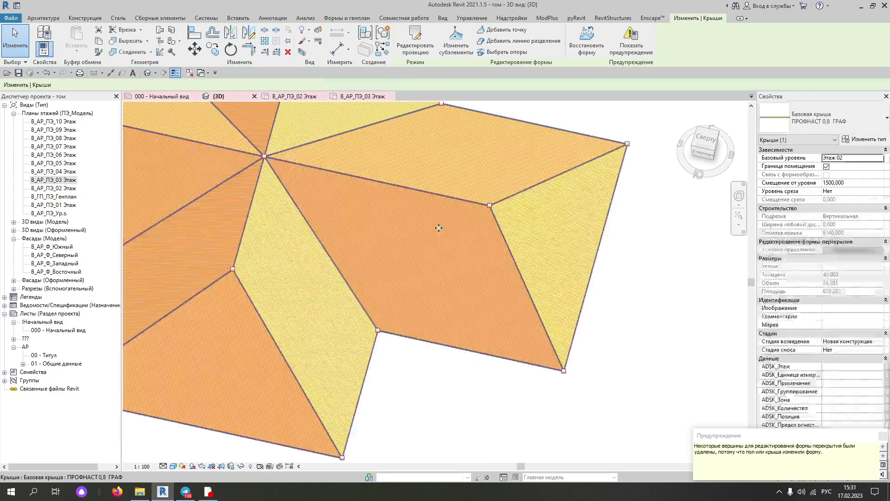
pyautogui.click(496, 253)
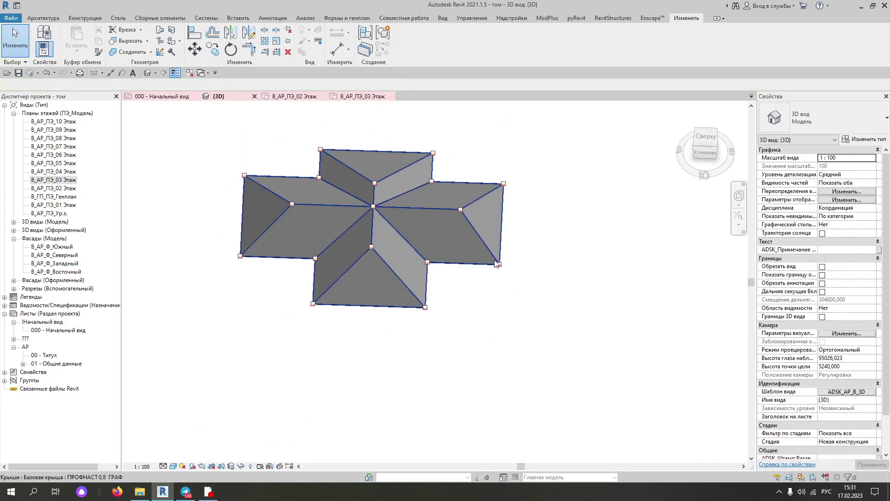
pyautogui.scroll(5, 497, 262)
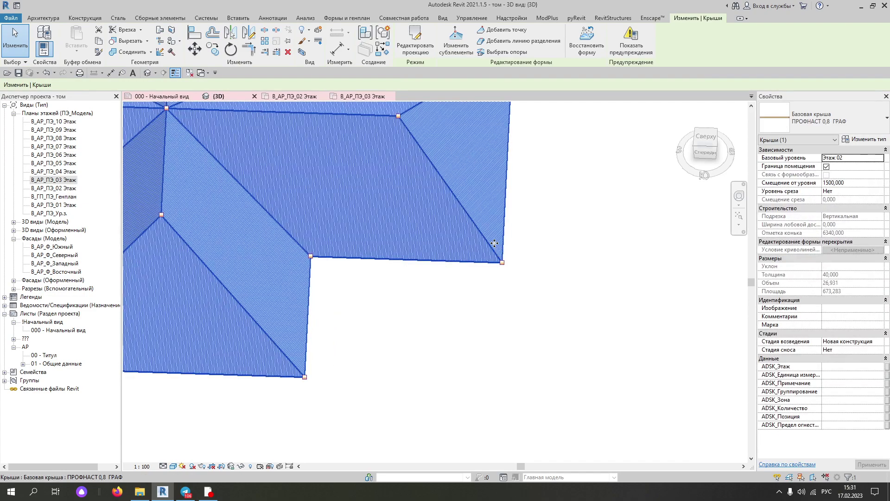
# Drag a footprint boundary line's end to the adjoining edge, shortening it to 8262.647
pyautogui.click(408, 49)
pyautogui.click(504, 280)
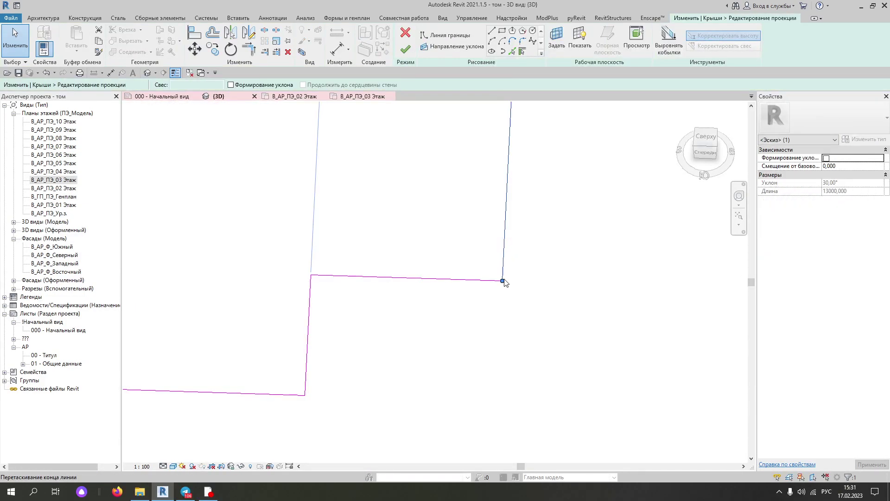
pyautogui.moveTo(483, 279); pyautogui.dragTo(480, 280)
pyautogui.scroll(-3, 500, 258)
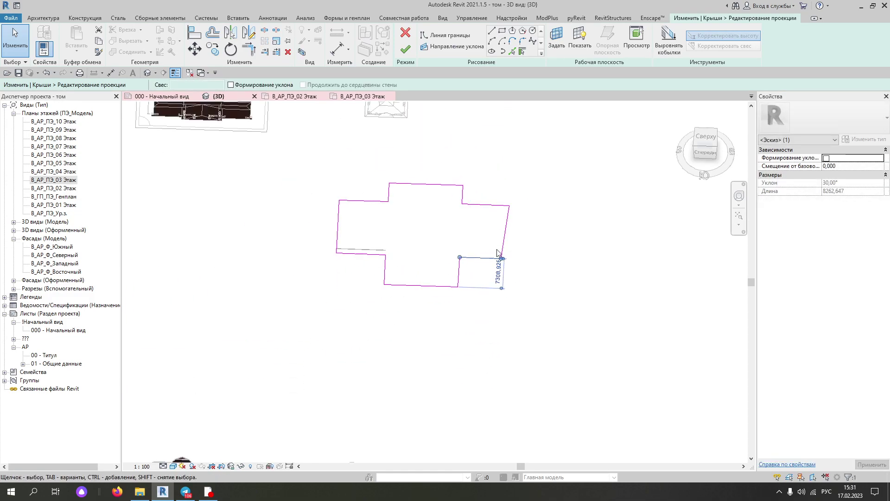
pyautogui.click(405, 49)
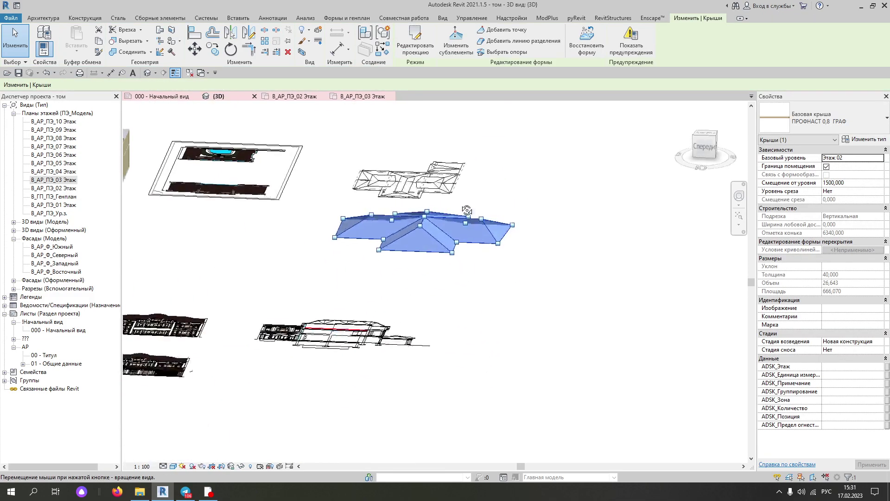
pyautogui.keyDown('shift'); pyautogui.moveTo(484, 289); pyautogui.dragTo(524, 343, button='middle'); pyautogui.keyUp('shift')
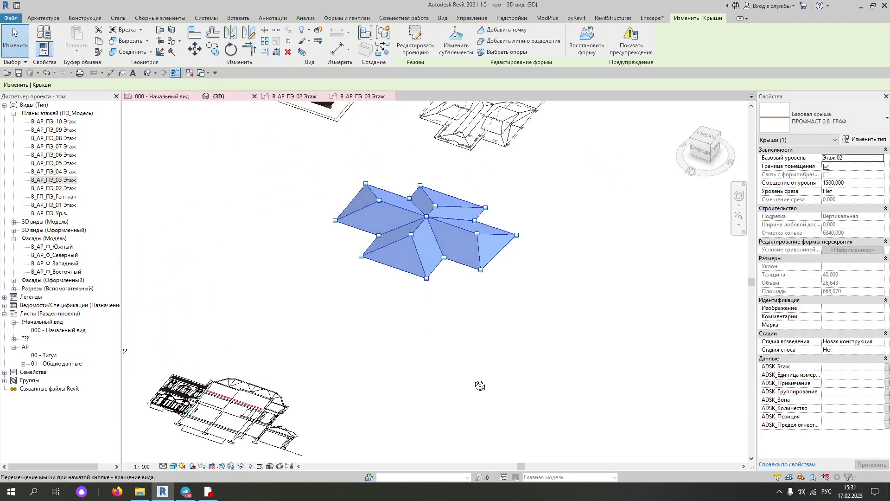
pyautogui.keyDown('shift'); pyautogui.moveTo(524, 343); pyautogui.dragTo(493, 408, button='middle'); pyautogui.keyUp('shift')
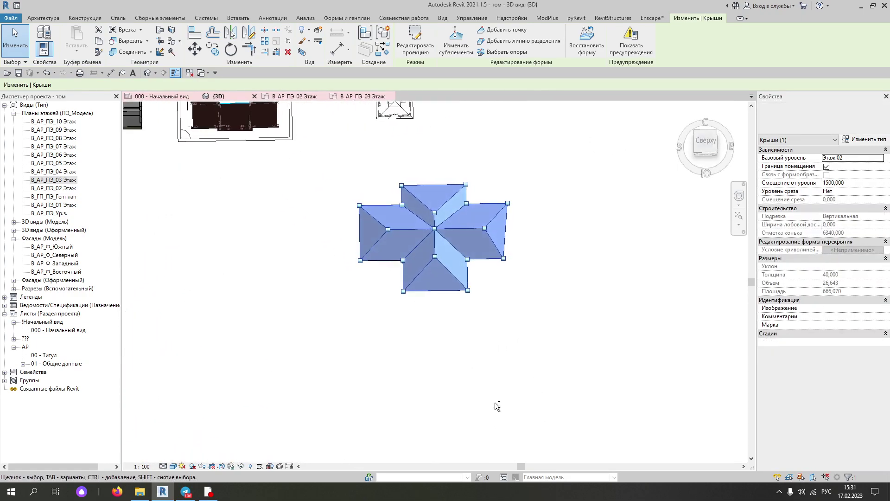
pyautogui.scroll(2, 480, 229)
pyautogui.scroll(1, 481, 228)
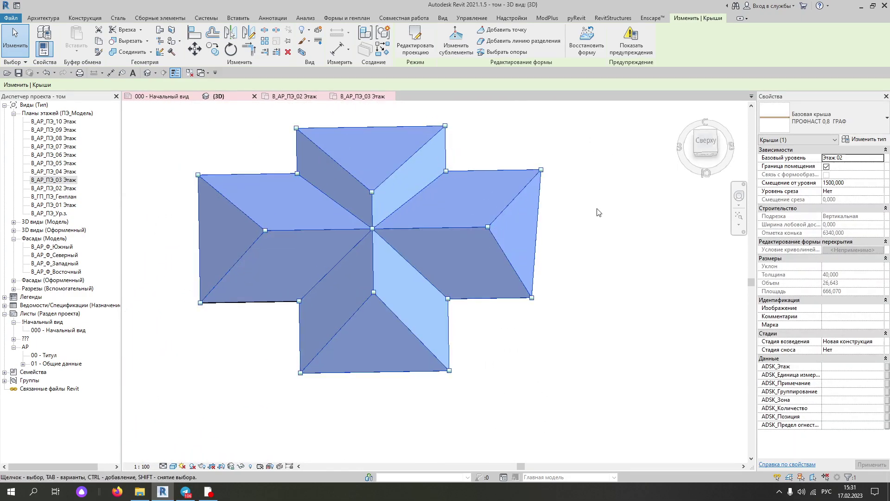
# In top view, sketch a 1600-wide rectangular tab on the footprint edge, split and trim the boundary
pyautogui.click(709, 148)
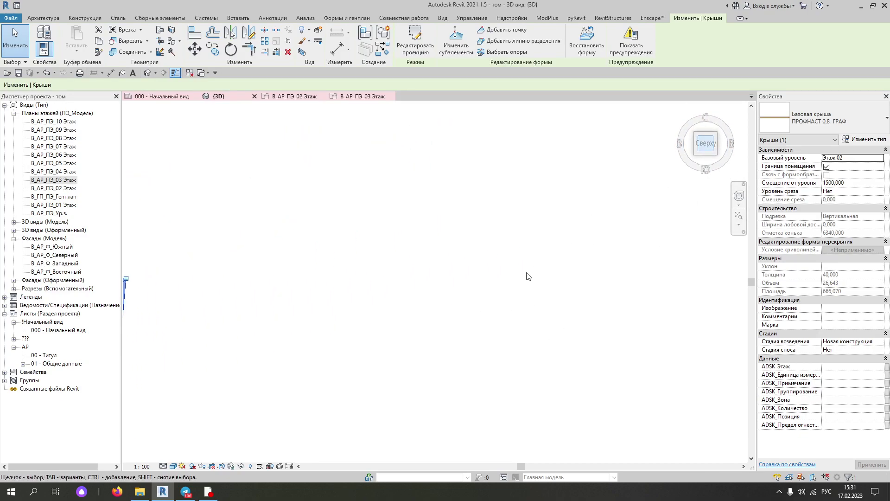
pyautogui.click(427, 56)
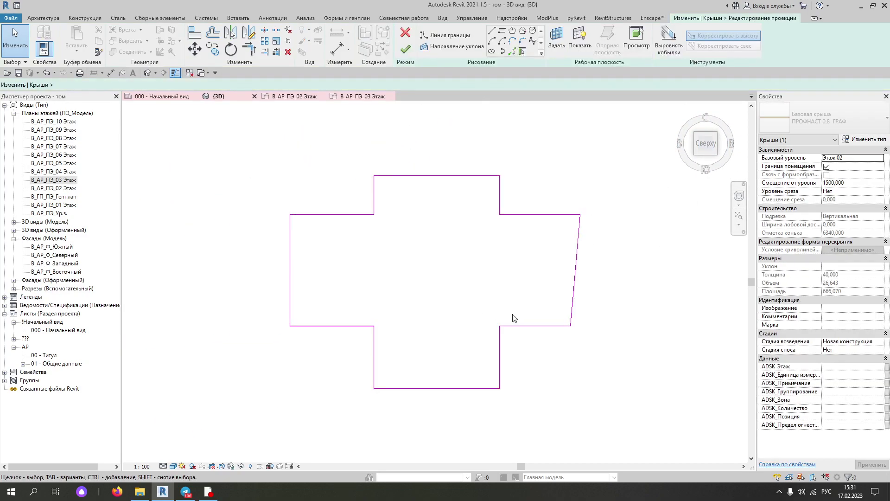
pyautogui.scroll(2, 528, 327)
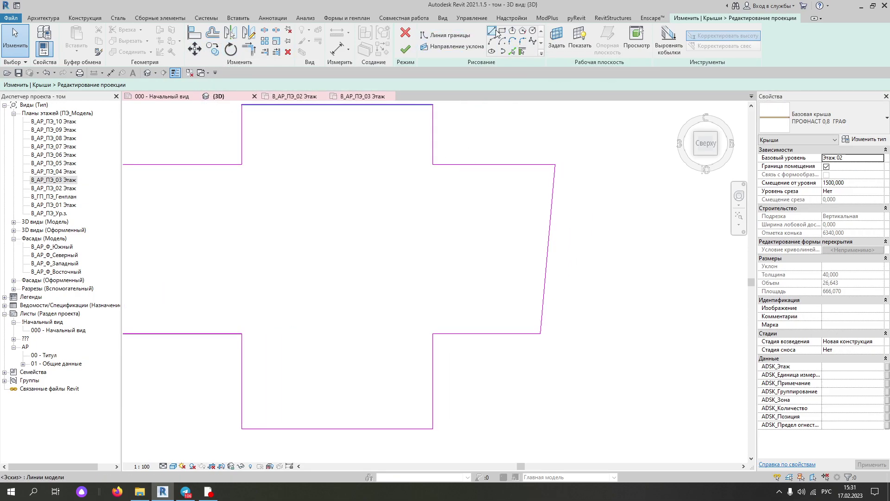
pyautogui.click(434, 315)
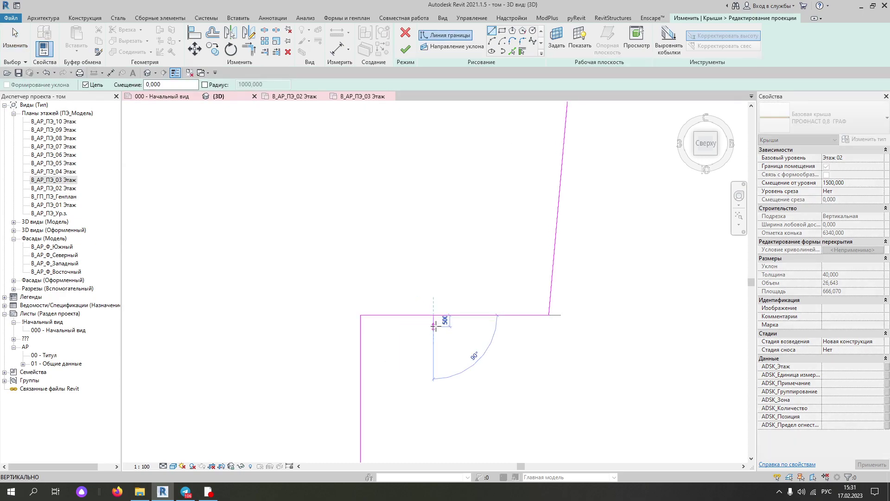
pyautogui.click(463, 306)
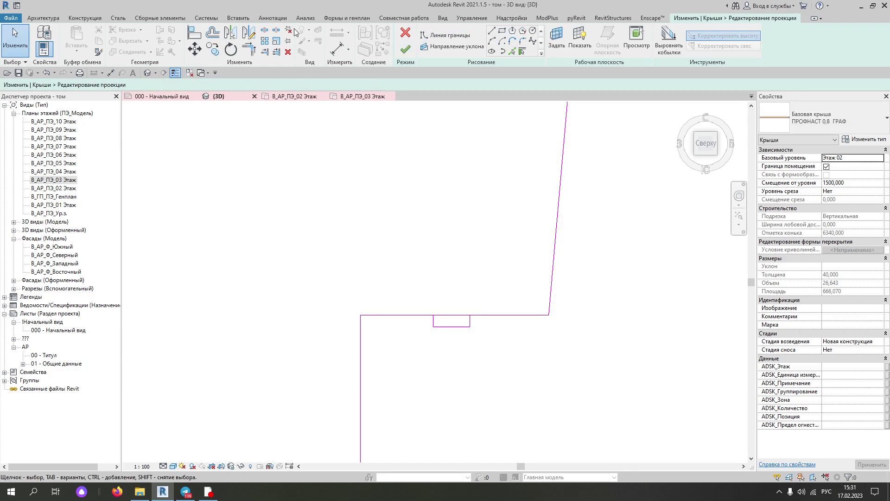
pyautogui.click(458, 315)
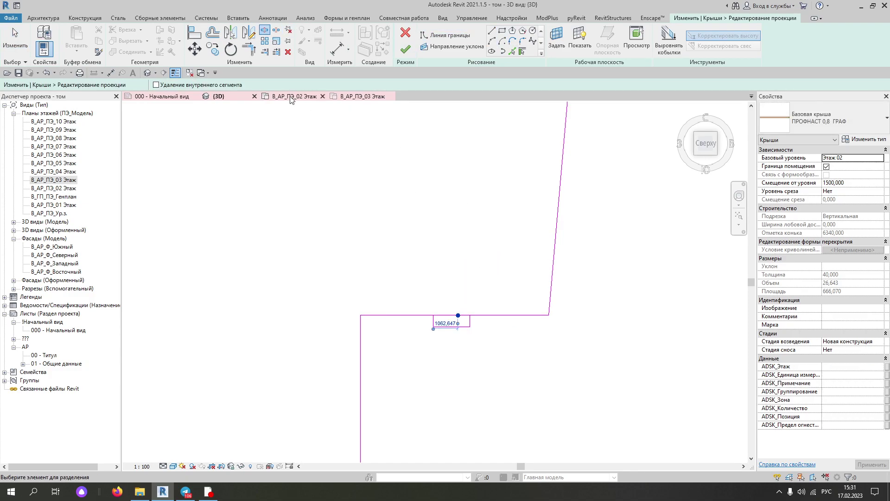
pyautogui.click(249, 48)
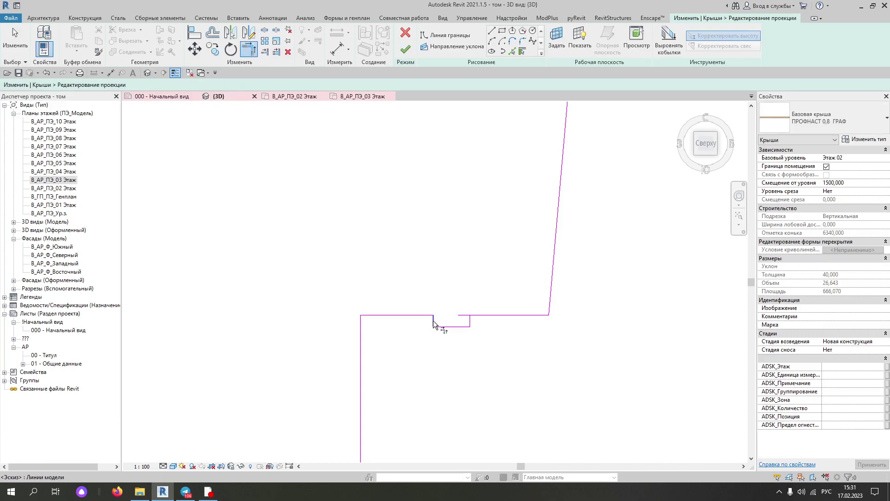
pyautogui.click(403, 53)
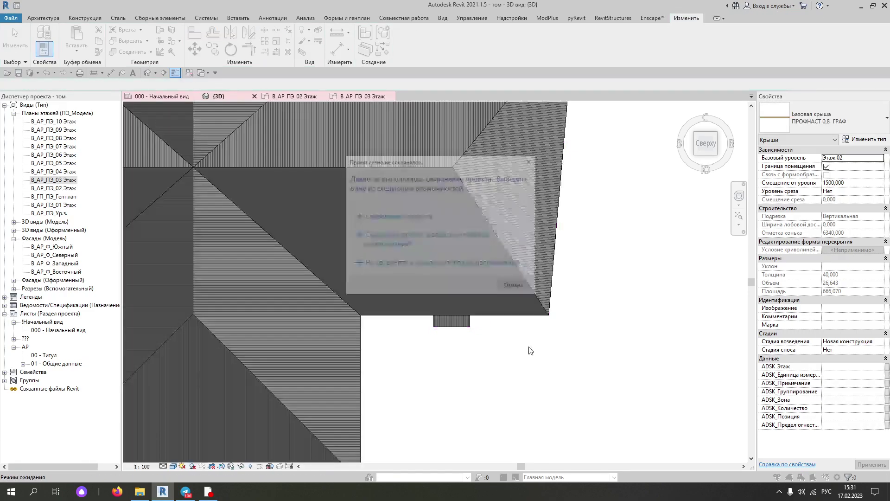
# Dismiss the save reminder without saving and reselect the roof from an angled view
pyautogui.click(516, 288)
pyautogui.moveTo(486, 260)
pyautogui.keyDown('shift'); pyautogui.mouseDown(button='middle')
pyautogui.moveTo(463, 216)
pyautogui.moveTo(417, 393)
pyautogui.moveTo(370, 370)
pyautogui.moveTo(252, 394)
pyautogui.moveTo(241, 324)
pyautogui.moveTo(278, 288)
pyautogui.moveTo(324, 278)
pyautogui.moveTo(345, 303)
pyautogui.mouseUp(button='middle'); pyautogui.keyUp('shift')
pyautogui.click(231, 368)
pyautogui.click(278, 287)
pyautogui.scroll(3, 239, 273)
# Open and close the roof footprint sketch unchanged, then orbit to view the tab
pyautogui.click(381, 315)
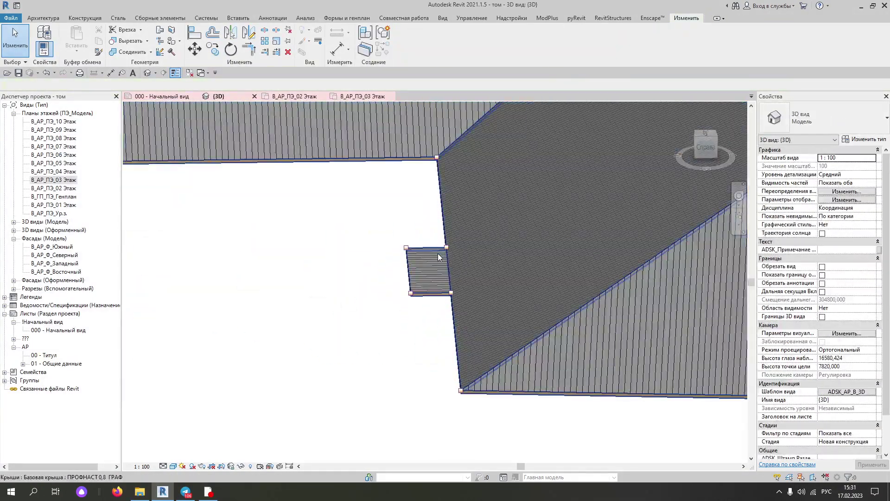
pyautogui.click(438, 253)
pyautogui.click(415, 43)
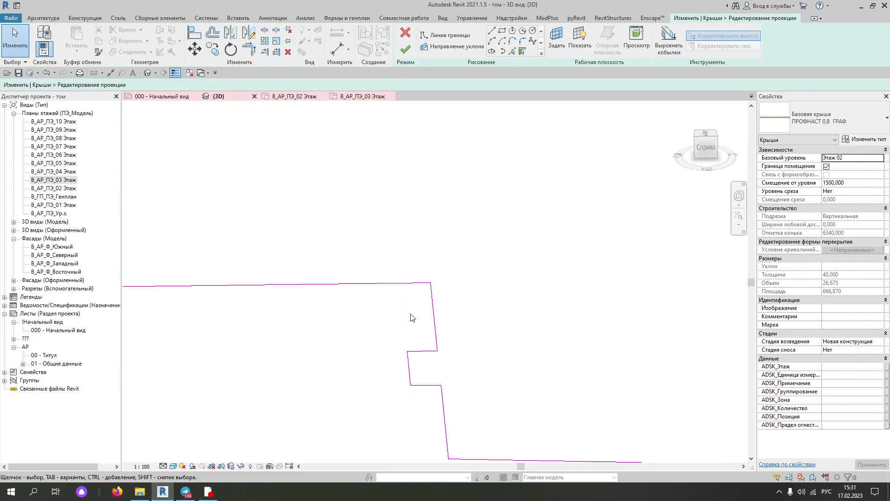
pyautogui.click(407, 33)
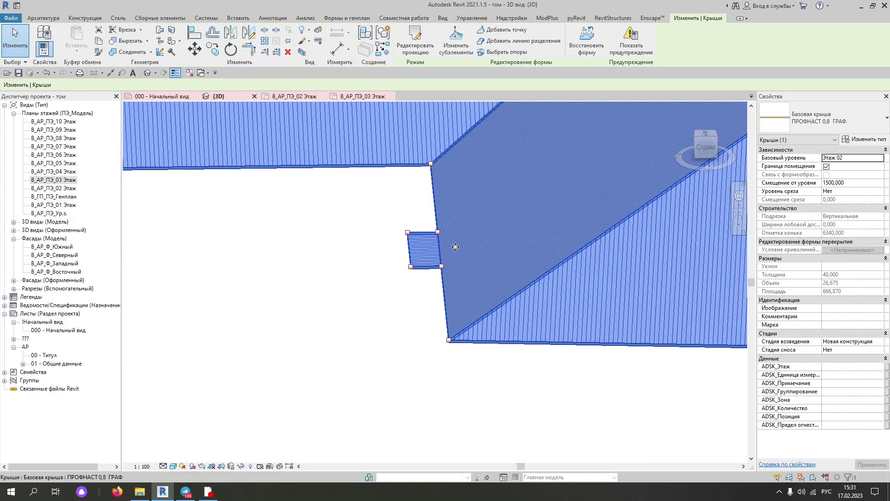
pyautogui.moveTo(456, 246)
pyautogui.keyDown('shift'); pyautogui.mouseDown(button='middle')
pyautogui.moveTo(577, 307)
pyautogui.moveTo(307, 262)
pyautogui.mouseUp(button='middle'); pyautogui.keyUp('shift')
pyautogui.press('Escape')
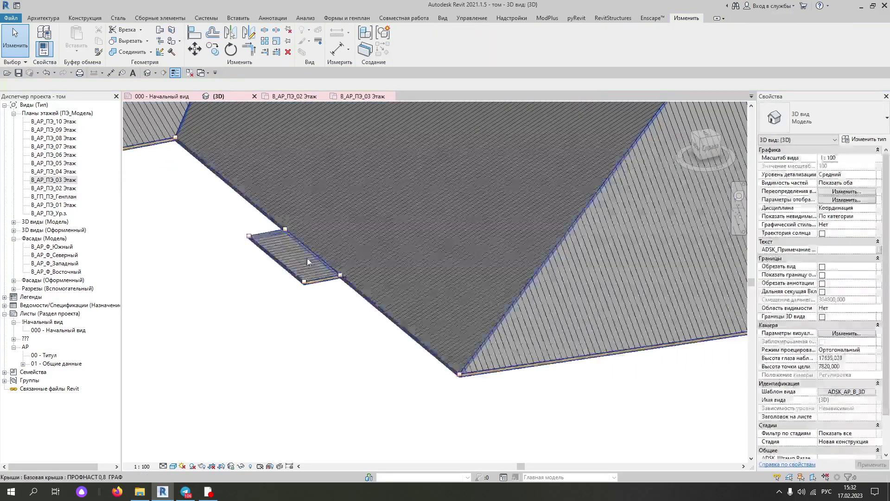
# Select the cross roof, enter Modify Sub Elements, and zoom in around the tab
pyautogui.click(308, 262)
pyautogui.moveTo(376, 283); pyautogui.dragTo(429, 282, button='middle')
pyautogui.click(456, 42)
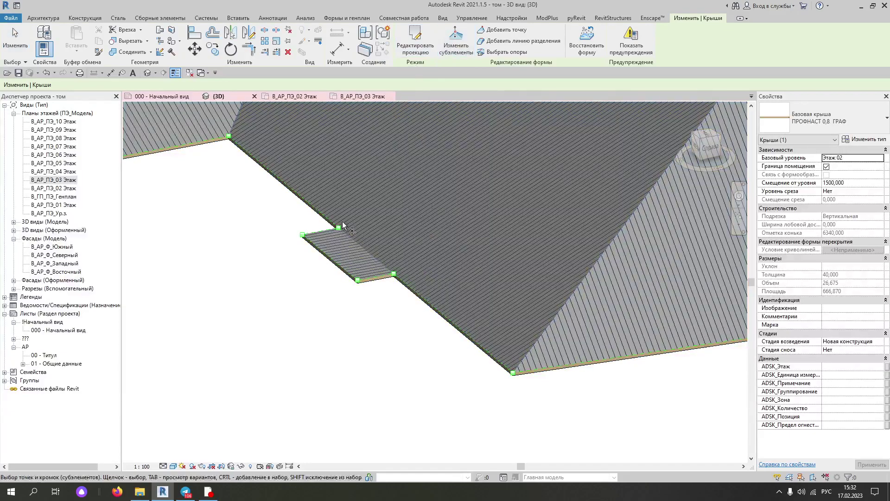
pyautogui.scroll(3, 406, 318)
pyautogui.scroll(4, 358, 304)
pyautogui.moveTo(358, 304); pyautogui.dragTo(779, 287, button='middle')
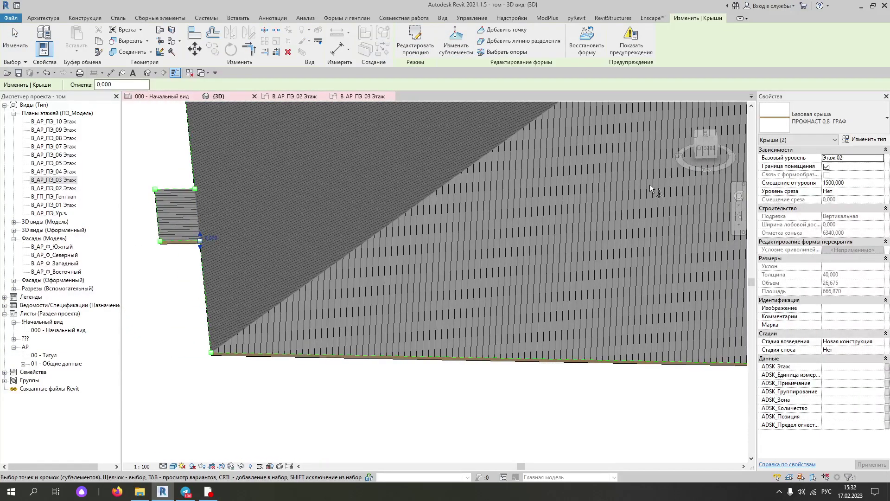
# Select the tab's corner point and drag it below the eave in Right view
pyautogui.click(713, 145)
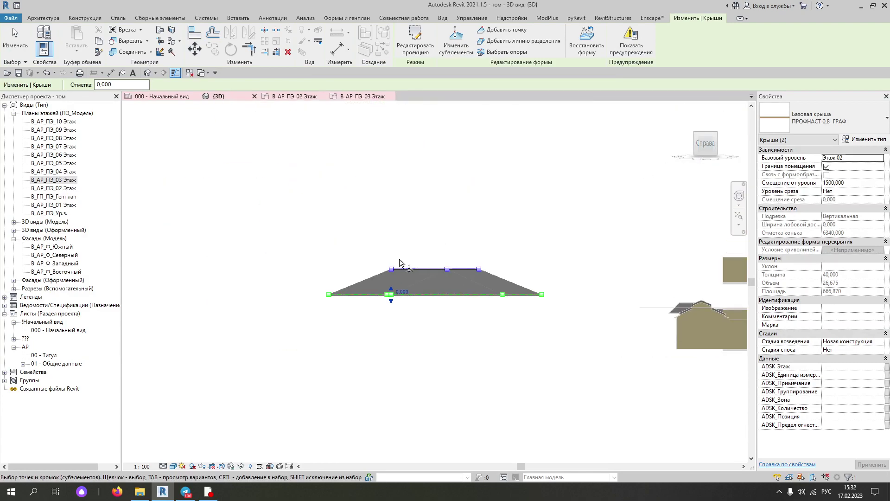
pyautogui.moveTo(441, 315)
pyautogui.keyDown('shift'); pyautogui.mouseDown(button='middle')
pyautogui.moveTo(419, 363)
pyautogui.moveTo(476, 342)
pyautogui.mouseUp(button='middle'); pyautogui.keyUp('shift')
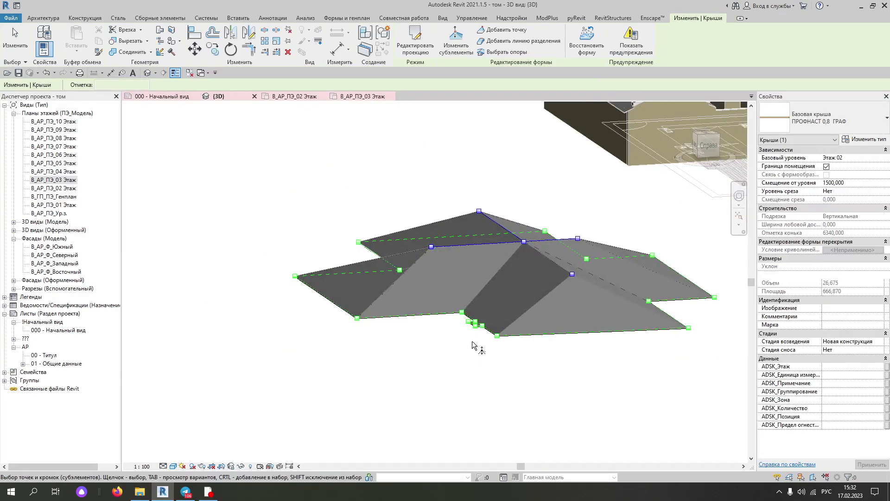
pyautogui.scroll(3, 461, 318)
pyautogui.scroll(2, 466, 320)
pyautogui.moveTo(486, 344); pyautogui.dragTo(486, 344)
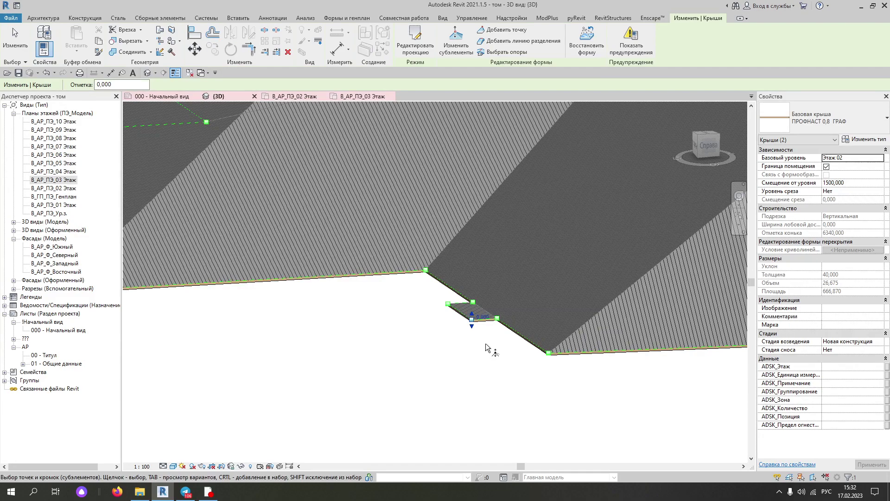
pyautogui.click(716, 149)
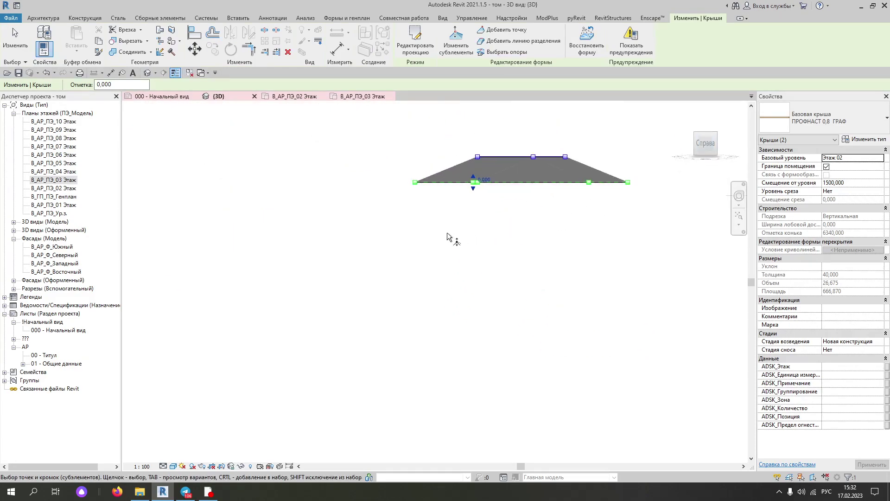
pyautogui.scroll(5, 426, 297)
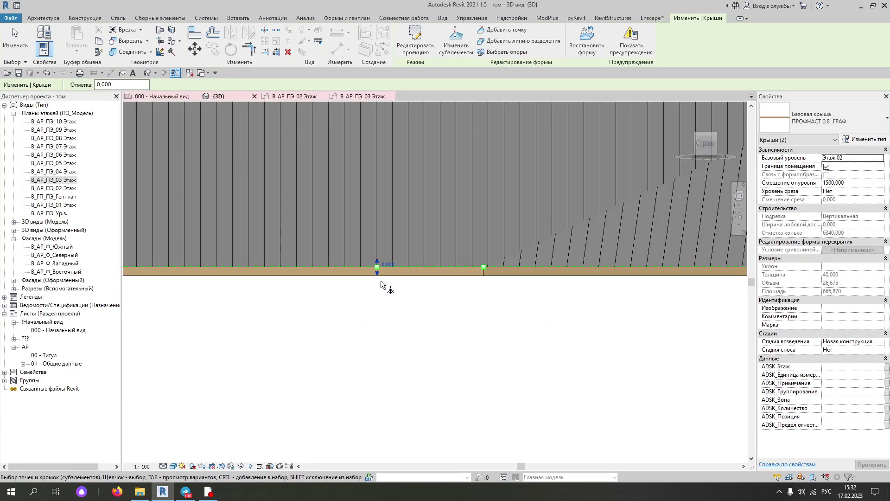
pyautogui.moveTo(379, 278); pyautogui.dragTo(378, 326)
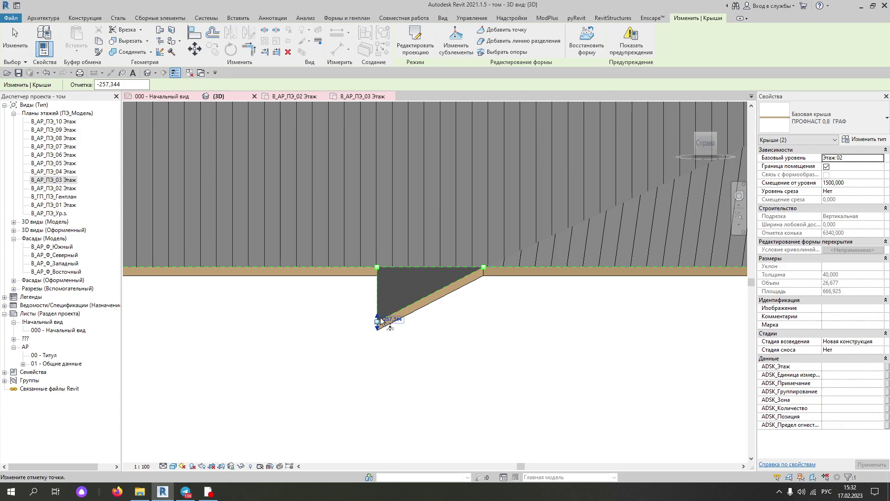
pyautogui.moveTo(379, 320); pyautogui.dragTo(377, 321)
# Orbit around the roof to check the downward-sloping tab, then return to Top view
pyautogui.moveTo(342, 340)
pyautogui.keyDown('shift'); pyautogui.mouseDown(button='middle')
pyautogui.moveTo(408, 412)
pyautogui.moveTo(441, 315)
pyautogui.moveTo(501, 394)
pyautogui.moveTo(589, 417)
pyautogui.moveTo(580, 435)
pyautogui.mouseUp(button='middle'); pyautogui.keyUp('shift')
pyautogui.scroll(-2, 578, 432)
pyautogui.scroll(3, 580, 435)
pyautogui.scroll(2, 524, 354)
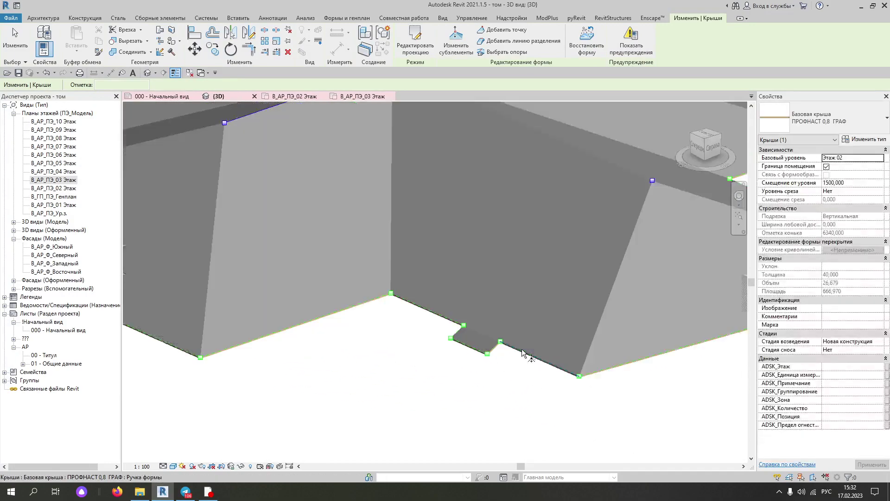
pyautogui.moveTo(524, 354)
pyautogui.keyDown('shift'); pyautogui.mouseDown(button='middle')
pyautogui.moveTo(457, 336)
pyautogui.moveTo(444, 318)
pyautogui.mouseUp(button='middle'); pyautogui.keyUp('shift')
pyautogui.scroll(-2, 459, 350)
pyautogui.moveTo(459, 350)
pyautogui.keyDown('shift'); pyautogui.mouseDown(button='middle')
pyautogui.moveTo(434, 350)
pyautogui.moveTo(483, 404)
pyautogui.moveTo(592, 433)
pyautogui.moveTo(513, 433)
pyautogui.moveTo(391, 273)
pyautogui.mouseUp(button='middle'); pyautogui.keyUp('shift')
pyautogui.keyDown('shift'); pyautogui.moveTo(460, 288); pyautogui.dragTo(581, 261, button='middle'); pyautogui.keyUp('shift')
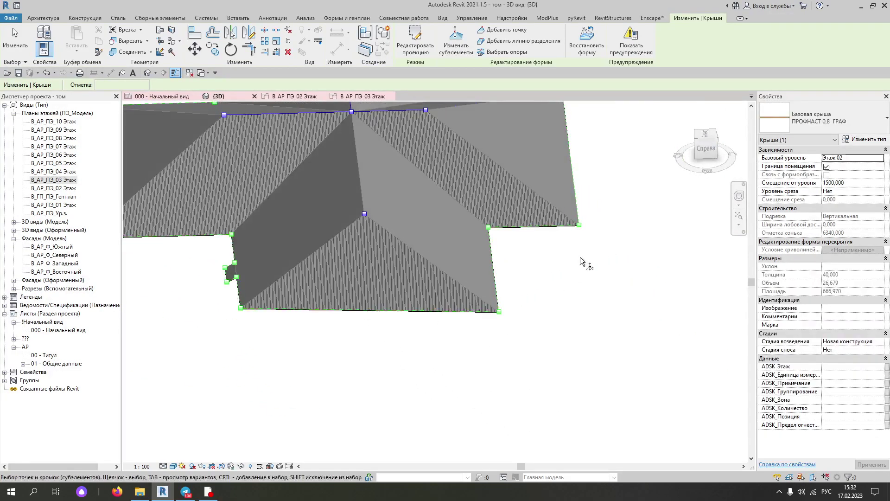
pyautogui.click(702, 134)
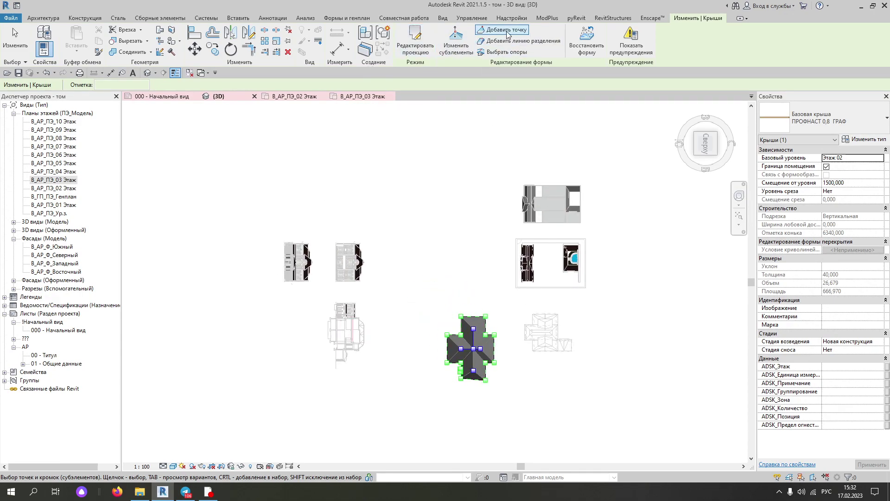
# Sketch a small rectangular opening in the roof footprint near the lower edge and finish
pyautogui.click(420, 46)
pyautogui.scroll(2, 482, 385)
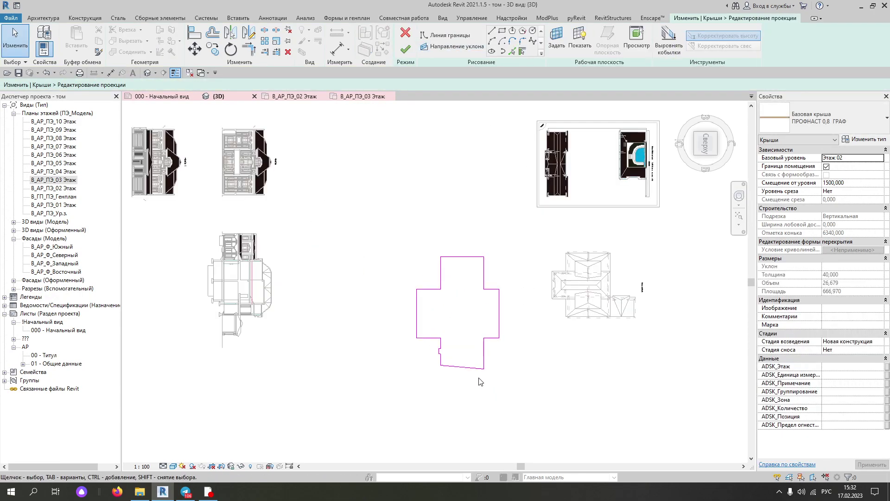
pyautogui.scroll(3, 452, 363)
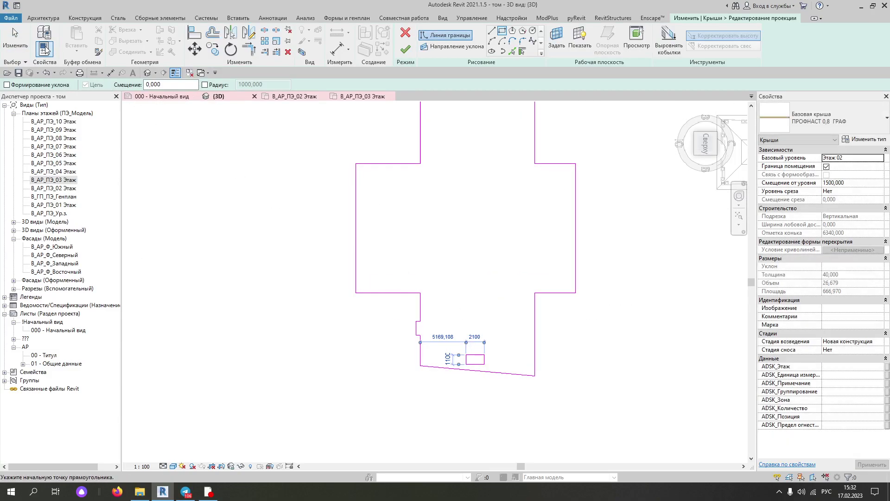
pyautogui.click(407, 53)
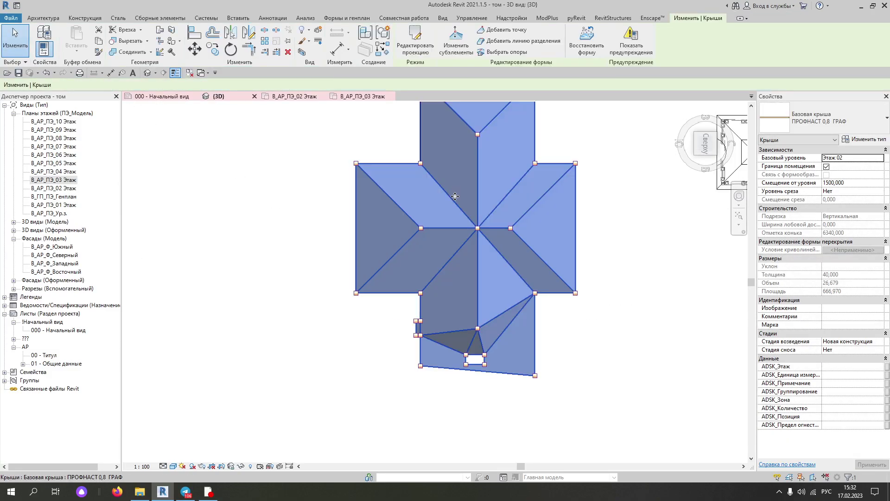
# Inspect the new opening from a low orbit and the Front view
pyautogui.scroll(3, 543, 231)
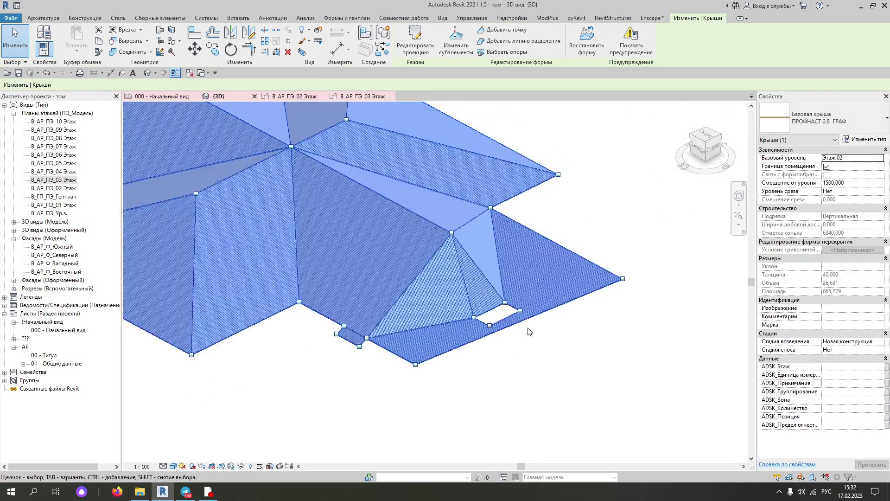
pyautogui.keyDown('shift'); pyautogui.moveTo(545, 234); pyautogui.dragTo(535, 170, button='middle'); pyautogui.keyUp('shift')
pyautogui.moveTo(706, 144)
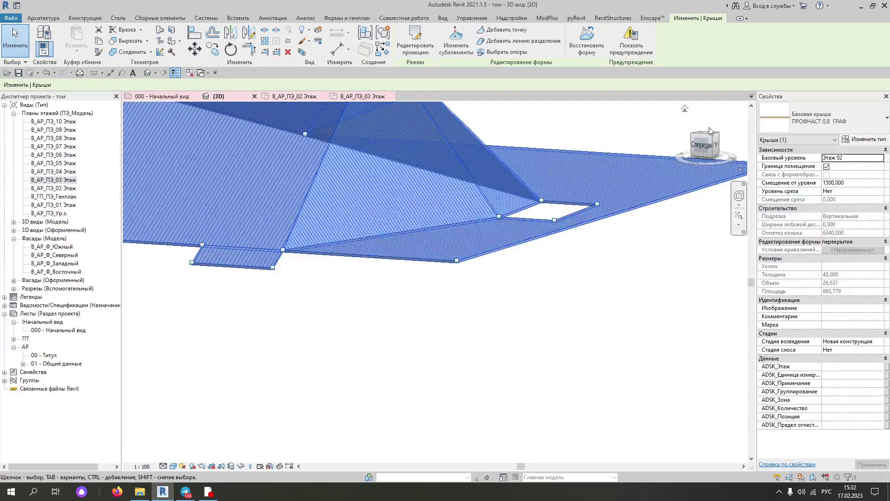
pyautogui.click(709, 153)
pyautogui.moveTo(471, 100); pyautogui.dragTo(575, 229, button='middle')
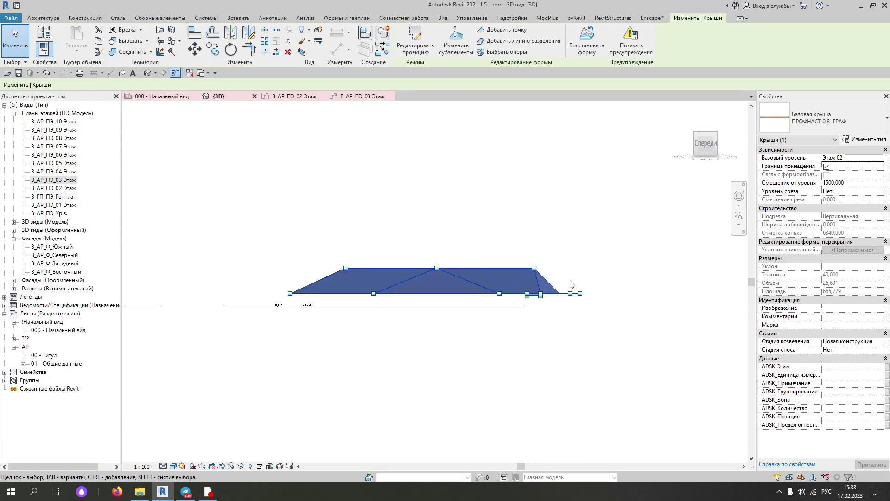
pyautogui.scroll(2, 563, 304)
pyautogui.scroll(3, 563, 304)
pyautogui.moveTo(508, 269); pyautogui.dragTo(569, 363)
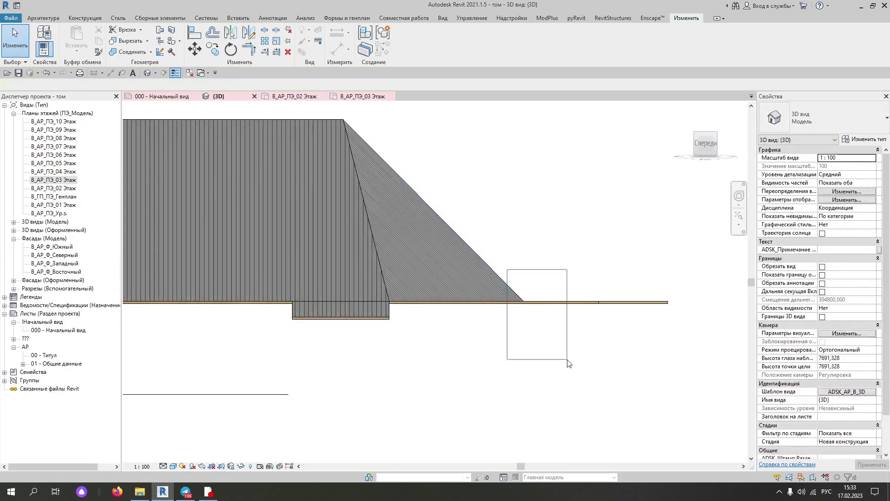
pyautogui.click(520, 303)
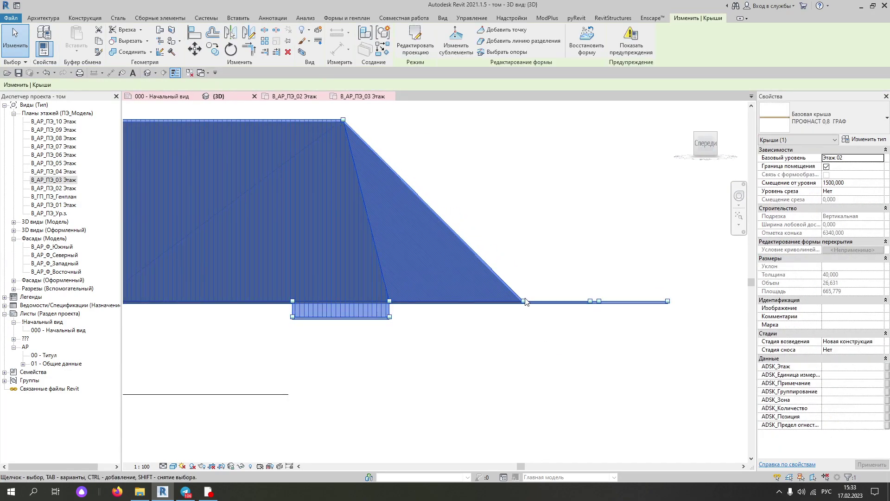
pyautogui.scroll(2, 523, 302)
pyautogui.click(521, 286)
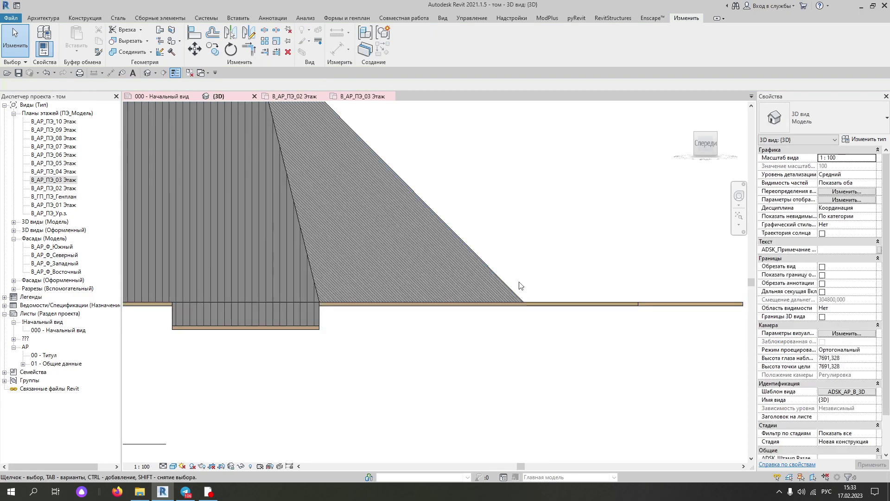
# Raise the opening's corner roof point to elevation 1160 via Modify Sub Elements
pyautogui.click(483, 265)
pyautogui.click(457, 40)
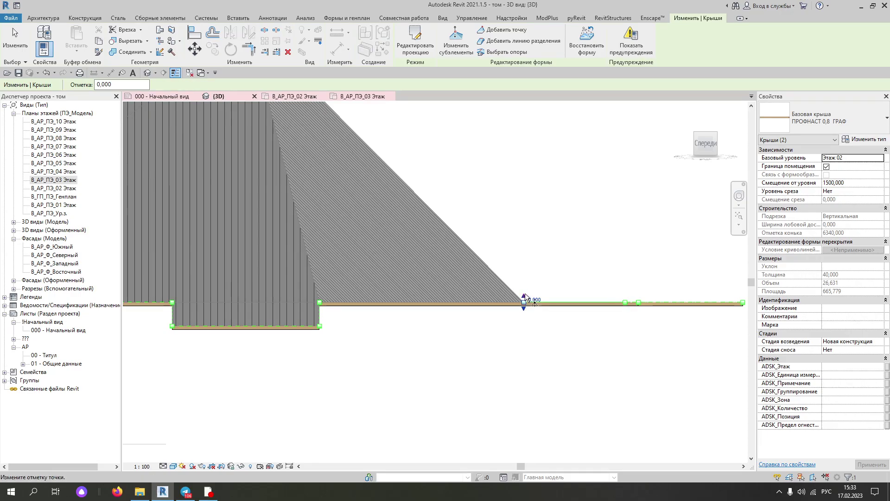
pyautogui.moveTo(523, 201)
pyautogui.keyDown('shift'); pyautogui.mouseDown(button='middle')
pyautogui.moveTo(536, 376)
pyautogui.moveTo(549, 377)
pyautogui.mouseUp(button='middle'); pyautogui.keyUp('shift')
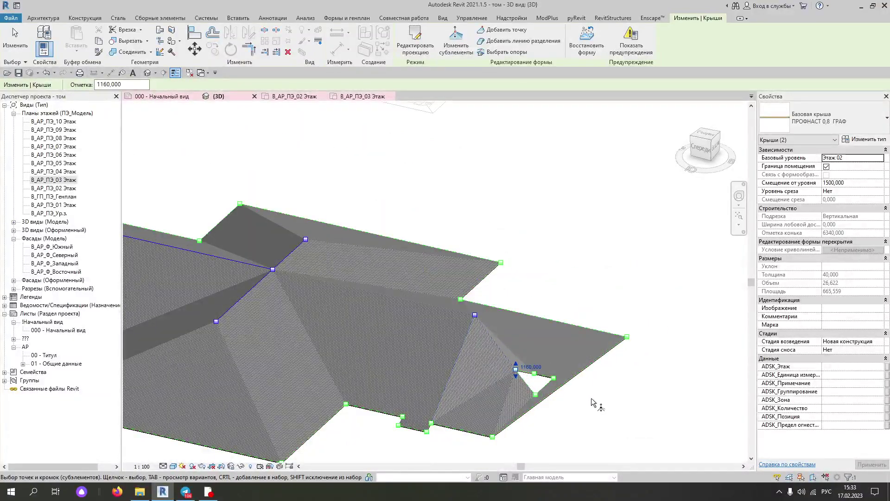
pyautogui.moveTo(591, 401)
pyautogui.keyDown('shift'); pyautogui.mouseDown(button='middle')
pyautogui.moveTo(596, 328)
pyautogui.moveTo(536, 334)
pyautogui.mouseUp(button='middle'); pyautogui.keyUp('shift')
pyautogui.scroll(3, 536, 333)
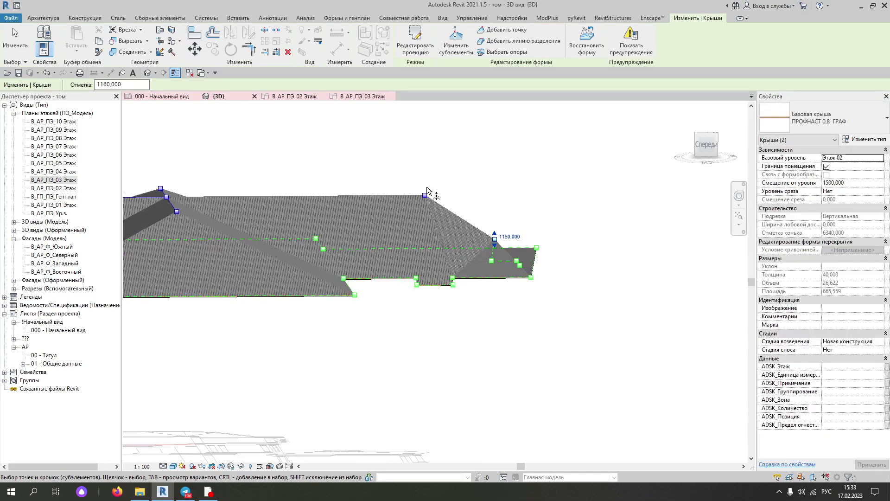
# Orbit and zoom around the roof to inspect the tilted faces around the opening
pyautogui.keyDown('shift'); pyautogui.moveTo(549, 268); pyautogui.dragTo(538, 273, button='middle'); pyautogui.keyUp('shift')
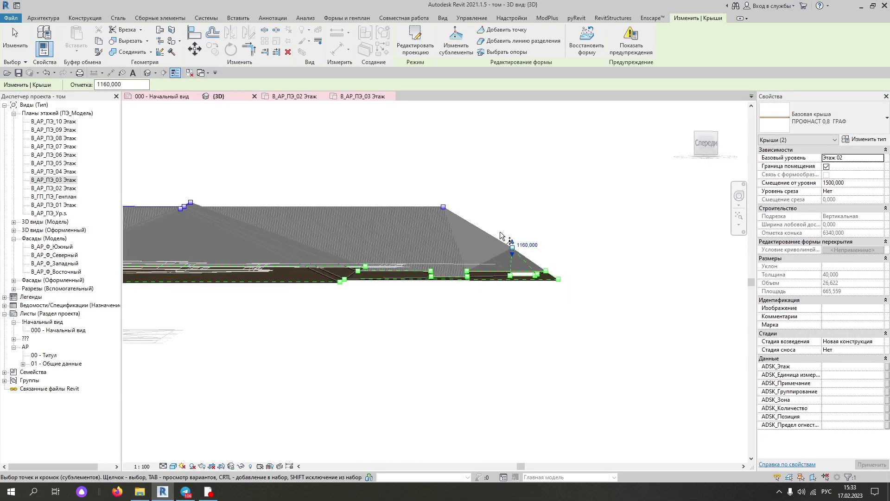
pyautogui.scroll(3, 535, 274)
pyautogui.keyDown('shift'); pyautogui.moveTo(570, 324); pyautogui.dragTo(445, 408, button='middle'); pyautogui.keyUp('shift')
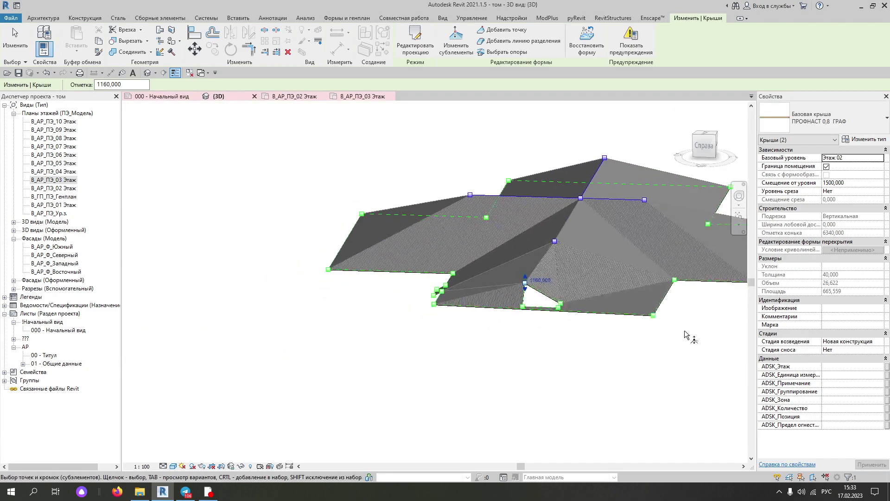
pyautogui.keyDown('shift'); pyautogui.moveTo(444, 408); pyautogui.dragTo(559, 417, button='middle'); pyautogui.keyUp('shift')
pyautogui.scroll(-3, 559, 417)
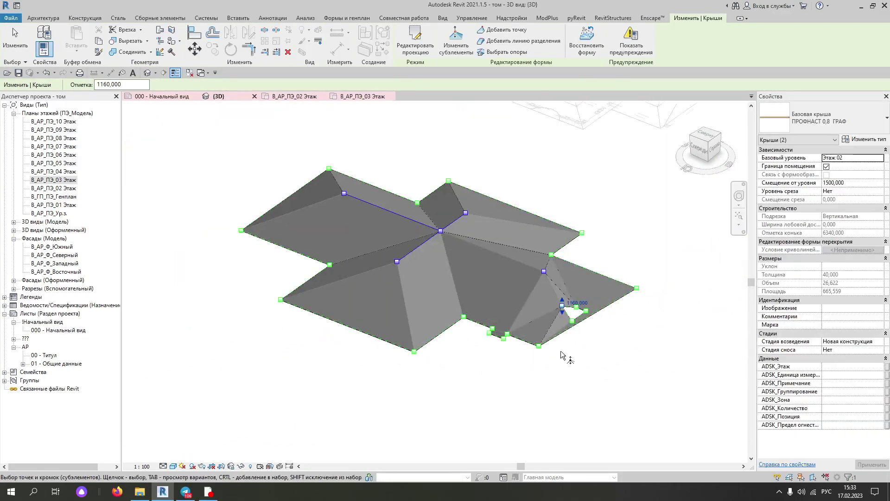
pyautogui.keyDown('shift'); pyautogui.moveTo(508, 357); pyautogui.dragTo(431, 337, button='middle'); pyautogui.keyUp('shift')
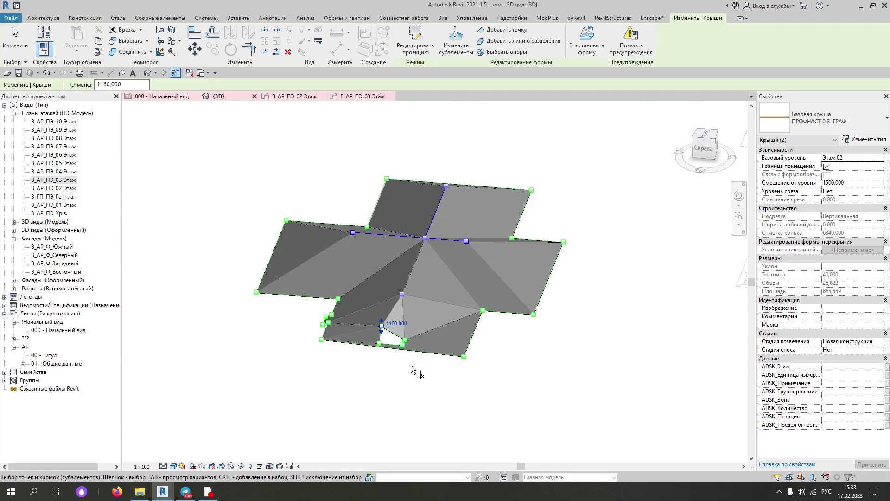
pyautogui.moveTo(364, 377)
pyautogui.keyDown('shift'); pyautogui.mouseDown(button='middle')
pyautogui.moveTo(468, 374)
pyautogui.moveTo(533, 338)
pyautogui.mouseUp(button='middle'); pyautogui.keyUp('shift')
pyautogui.scroll(2, 427, 382)
pyautogui.scroll(1, 462, 335)
pyautogui.scroll(3, 559, 292)
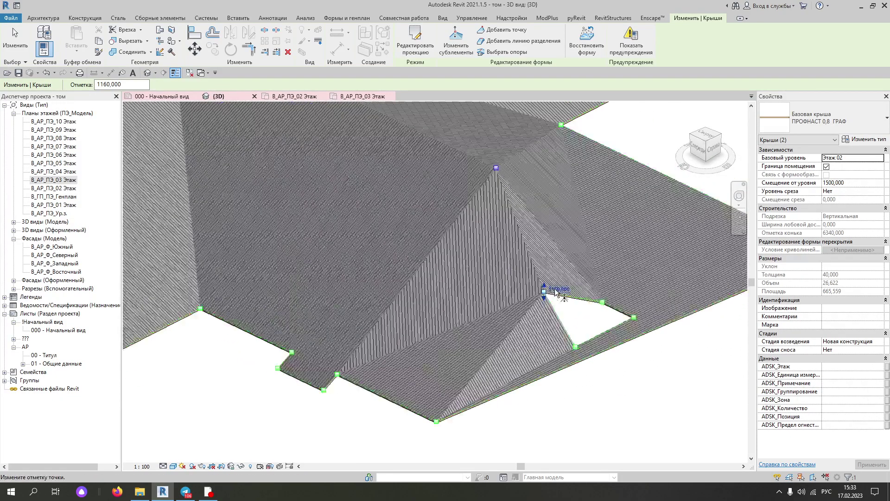
pyautogui.scroll(-3, 559, 290)
pyautogui.scroll(-3, 561, 325)
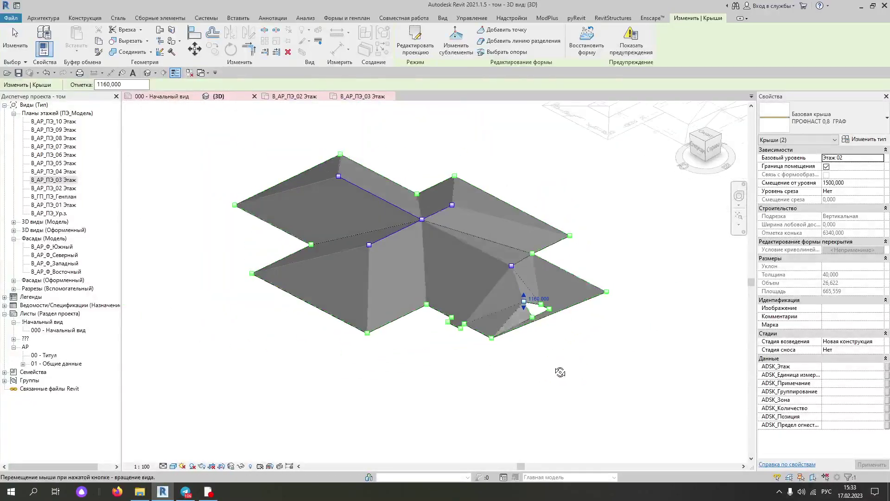
pyautogui.keyDown('shift'); pyautogui.moveTo(566, 354); pyautogui.dragTo(501, 364, button='middle'); pyautogui.keyUp('shift')
# Exit shape editing, clear the roof selection, and orbit around the finished roof
pyautogui.scroll(-3, 473, 391)
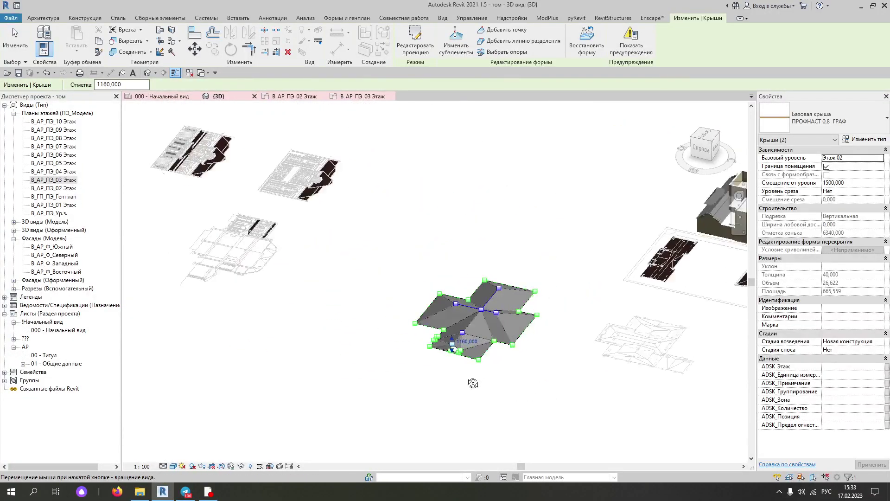
pyautogui.press('Escape')
pyautogui.moveTo(463, 302)
pyautogui.keyDown('shift'); pyautogui.mouseDown(button='middle')
pyautogui.moveTo(509, 315)
pyautogui.moveTo(564, 368)
pyautogui.mouseUp(button='middle'); pyautogui.keyUp('shift')
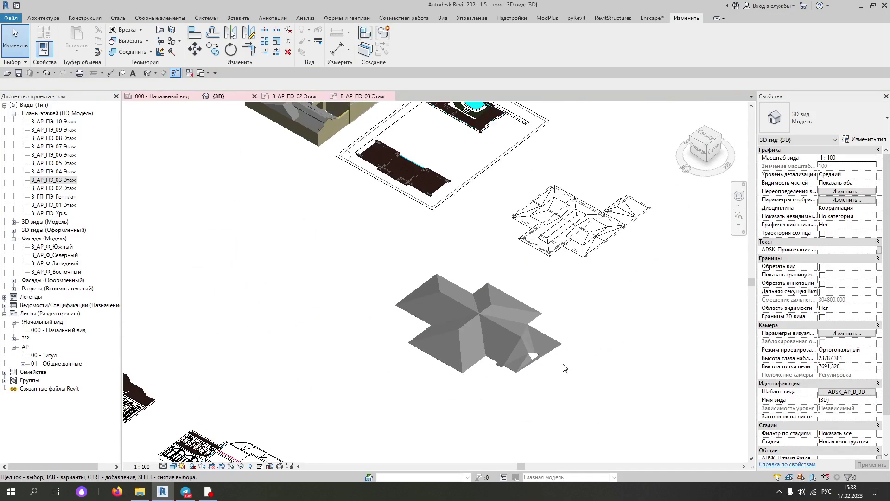